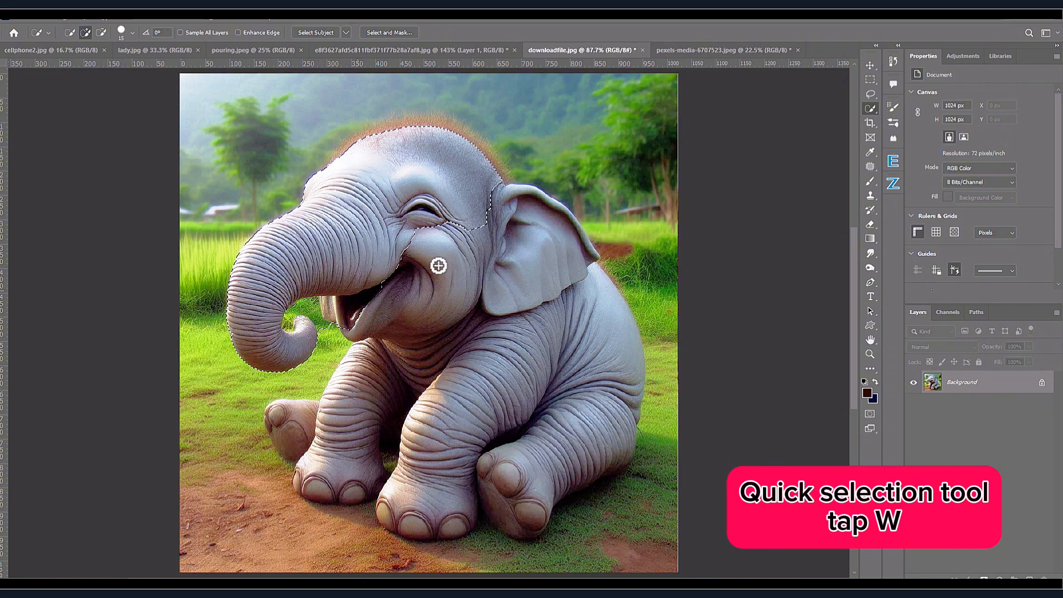
Step: Extend the quick selection over the elephant's ear, back, body, legs and feet
{"action": "mouse_move", "coordinate": [514, 210]}
{"action": "left_mouse_down"}
{"action": "mouse_move", "coordinate": [553, 225]}
{"action": "mouse_move", "coordinate": [581, 268]}
{"action": "left_mouse_up"}
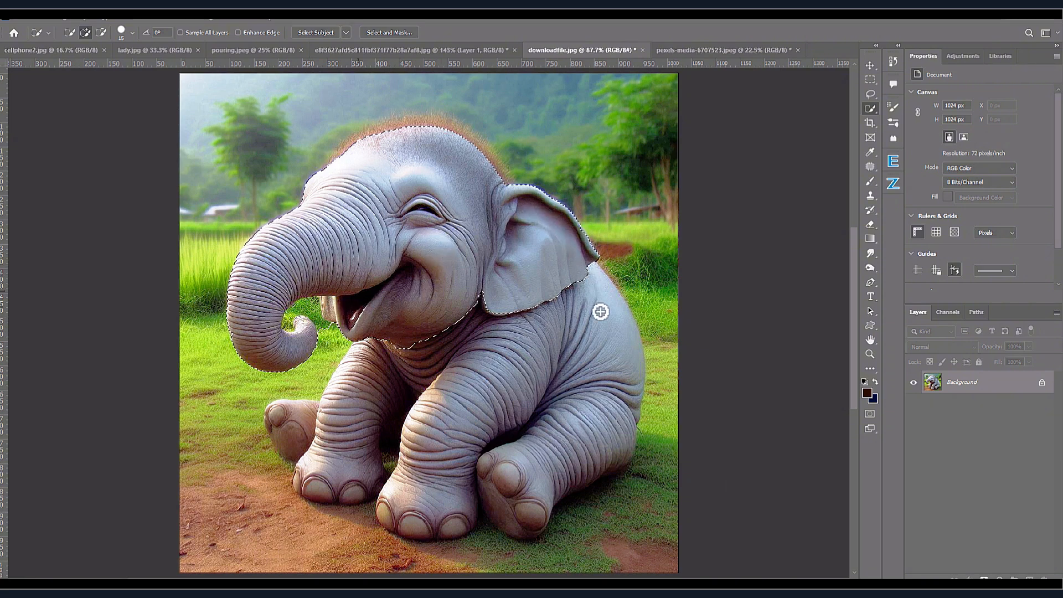
{"action": "left_click_drag", "start_coordinate": [600, 312], "coordinate": [599, 331]}
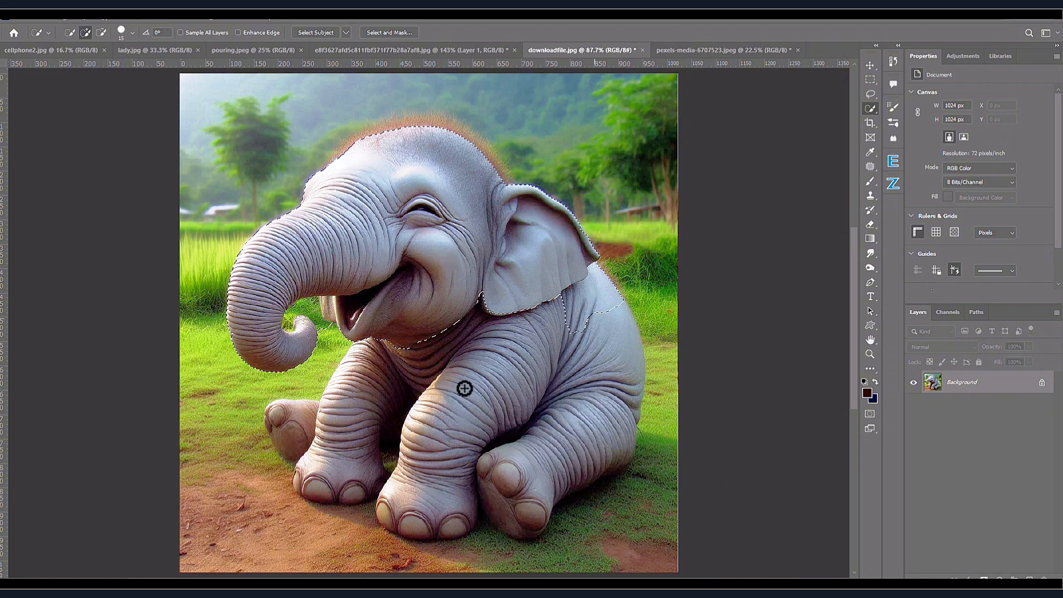
{"action": "mouse_move", "coordinate": [299, 423]}
{"action": "left_mouse_down"}
{"action": "mouse_move", "coordinate": [340, 414]}
{"action": "mouse_move", "coordinate": [372, 425]}
{"action": "mouse_move", "coordinate": [352, 483]}
{"action": "mouse_move", "coordinate": [318, 487]}
{"action": "left_mouse_up"}
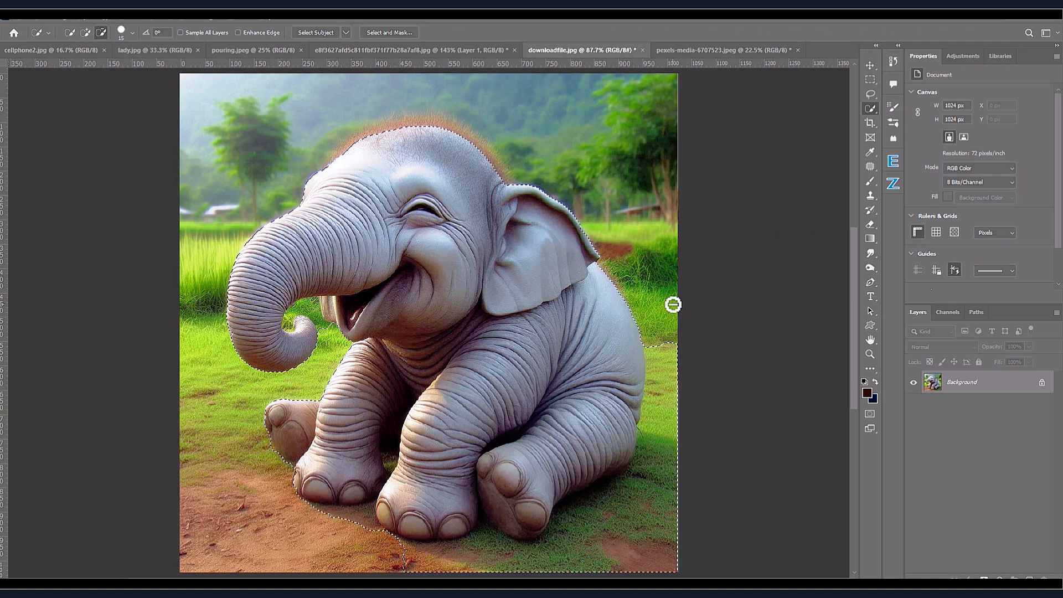
Step: Subtract the surrounding grass and dirt from the selection along the elephant's back, under its feet and inside the trunk curl
{"action": "left_click_drag", "start_coordinate": [673, 304], "coordinate": [662, 376], "text": "alt"}
{"action": "left_click_drag", "start_coordinate": [658, 510], "coordinate": [605, 557], "text": "alt"}
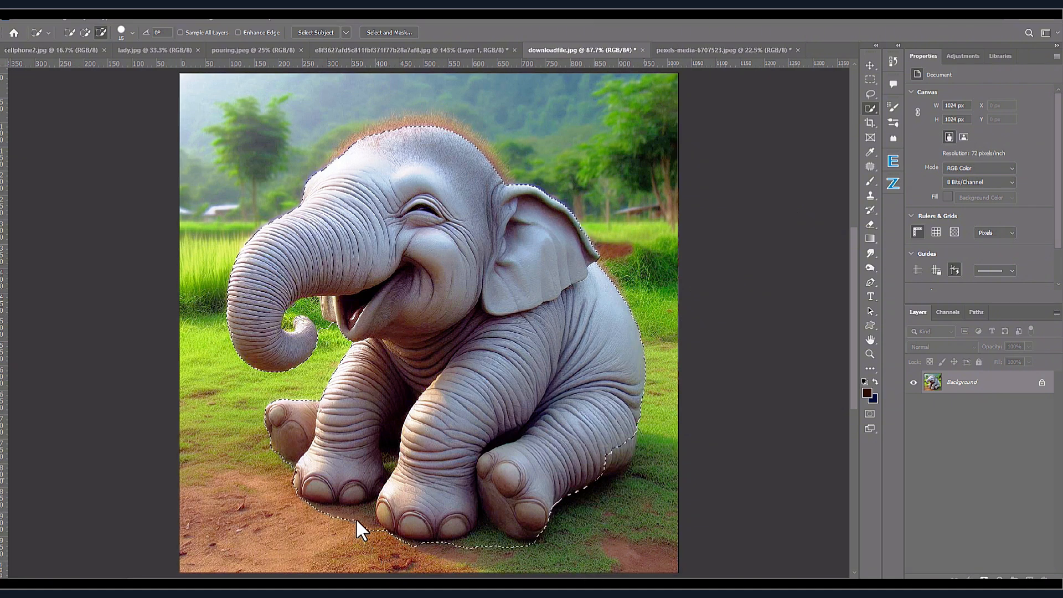
{"action": "mouse_move", "coordinate": [355, 517]}
{"action": "left_mouse_down"}
{"action": "mouse_move", "coordinate": [408, 567]}
{"action": "mouse_move", "coordinate": [504, 551]}
{"action": "mouse_move", "coordinate": [486, 537]}
{"action": "left_mouse_up"}
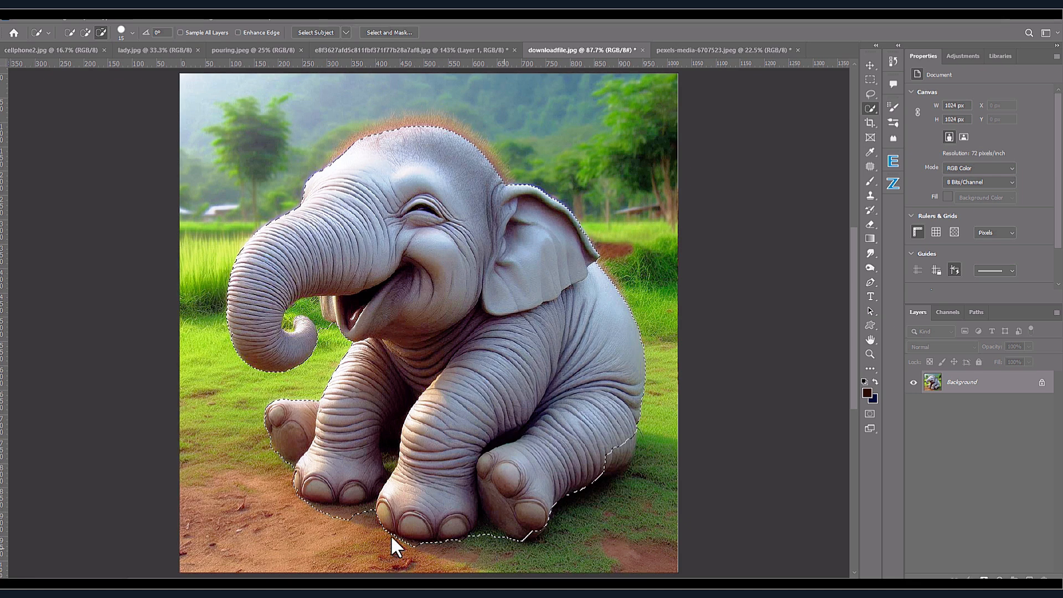
{"action": "mouse_move", "coordinate": [391, 535]}
{"action": "left_mouse_down", "text": "alt"}
{"action": "mouse_move", "coordinate": [361, 514]}
{"action": "mouse_move", "coordinate": [319, 514]}
{"action": "mouse_move", "coordinate": [414, 555]}
{"action": "left_mouse_up", "text": "alt"}
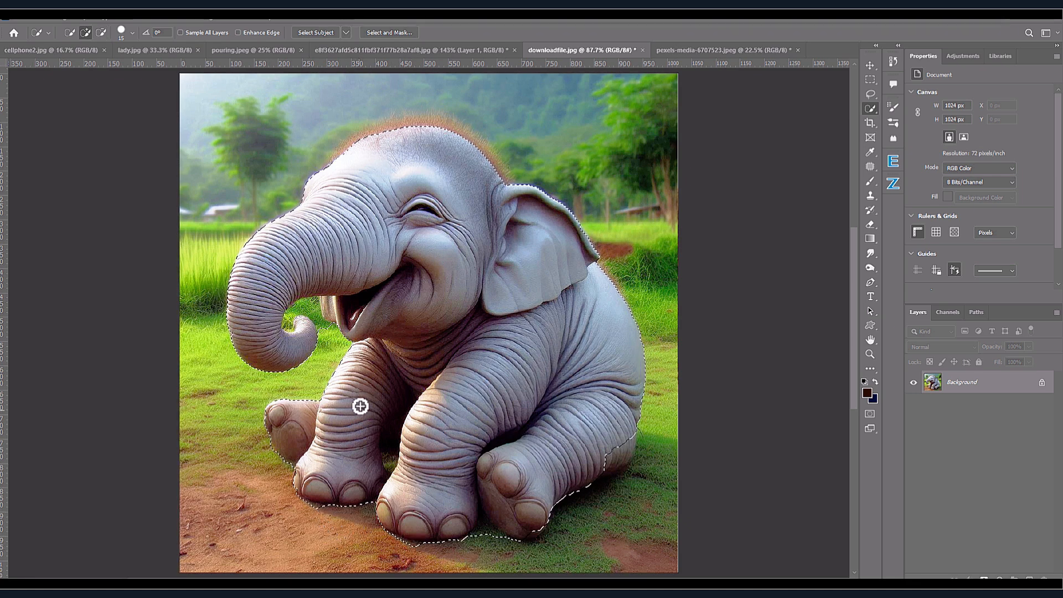
{"action": "left_click_drag", "start_coordinate": [325, 327], "coordinate": [310, 310], "text": "alt"}
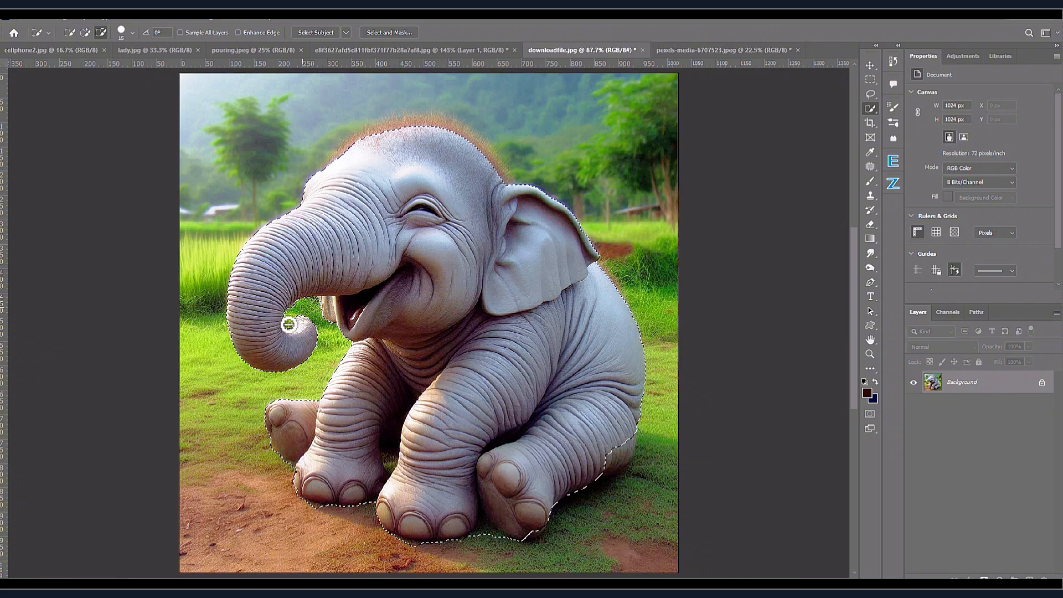
{"action": "left_click", "coordinate": [289, 327], "text": "alt"}
Step: Correct the selection around the elephant's front foot with the Lasso and subtract the patch of grass between the front legs
{"action": "right_click", "coordinate": [872, 108]}
{"action": "left_click", "coordinate": [871, 94]}
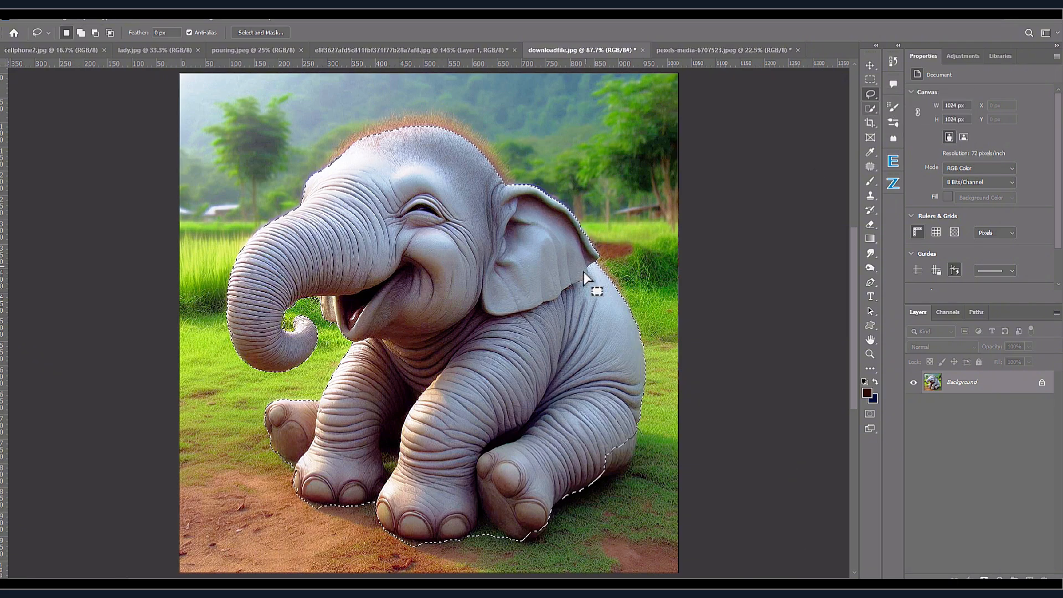
{"action": "scroll", "coordinate": [356, 514], "scroll_direction": "up", "scroll_amount": 6}
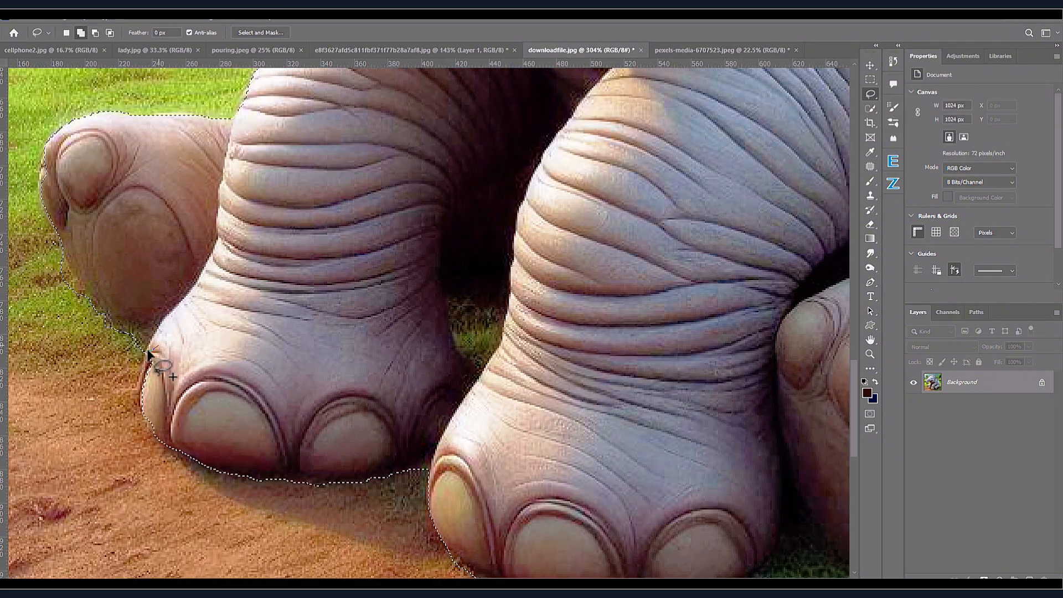
{"action": "mouse_move", "coordinate": [148, 350]}
{"action": "left_mouse_down", "text": "shift"}
{"action": "mouse_move", "coordinate": [140, 372]}
{"action": "mouse_move", "coordinate": [227, 432]}
{"action": "mouse_move", "coordinate": [54, 343]}
{"action": "mouse_move", "coordinate": [105, 352]}
{"action": "left_mouse_up", "text": "shift"}
{"action": "mouse_move", "coordinate": [116, 327]}
{"action": "left_mouse_down"}
{"action": "mouse_move", "coordinate": [264, 410]}
{"action": "mouse_move", "coordinate": [225, 391]}
{"action": "mouse_move", "coordinate": [193, 252]}
{"action": "left_mouse_up"}
{"action": "left_click_drag", "start_coordinate": [608, 415], "coordinate": [414, 375]}
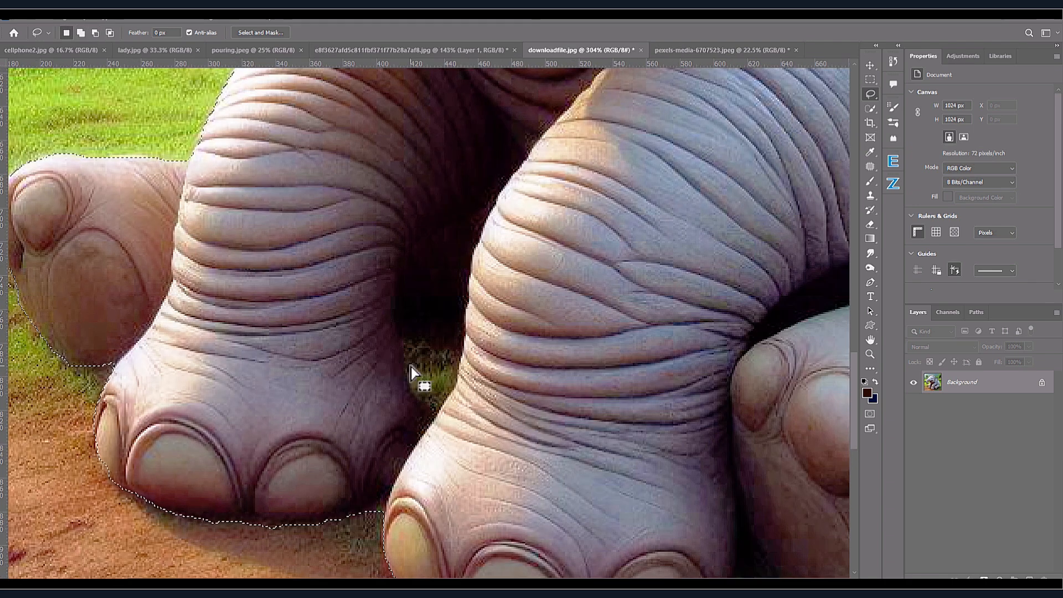
{"action": "mouse_move", "coordinate": [461, 348]}
{"action": "left_mouse_down"}
{"action": "mouse_move", "coordinate": [456, 387]}
{"action": "mouse_move", "coordinate": [434, 416]}
{"action": "mouse_move", "coordinate": [402, 350]}
{"action": "mouse_move", "coordinate": [425, 331]}
{"action": "left_mouse_up"}
{"action": "mouse_move", "coordinate": [422, 408]}
{"action": "left_mouse_down", "text": "alt"}
{"action": "mouse_move", "coordinate": [435, 409]}
{"action": "mouse_move", "coordinate": [423, 394]}
{"action": "left_mouse_up", "text": "alt"}
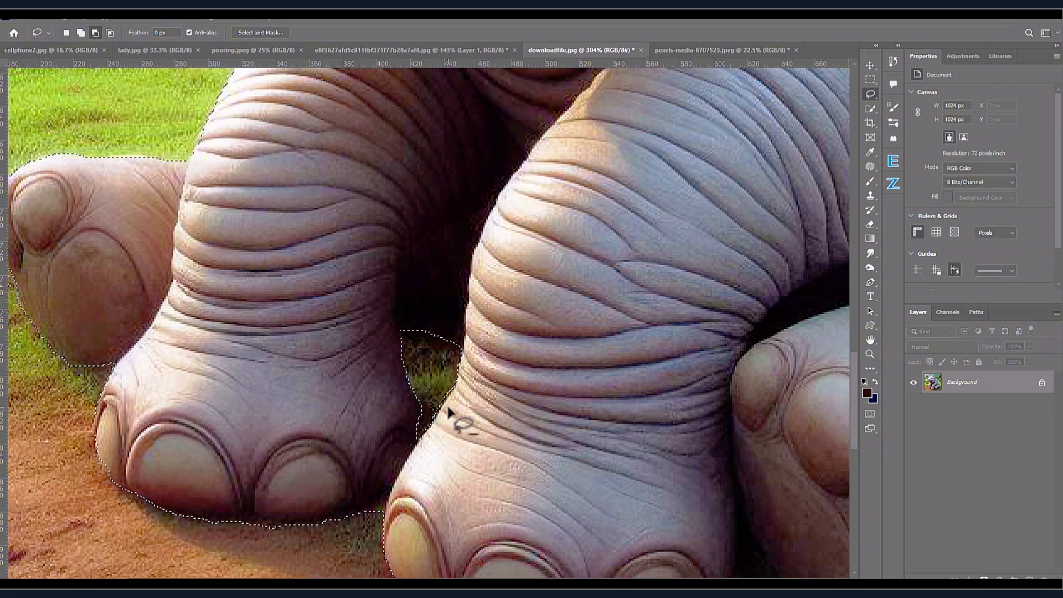
Step: Add the missed lower rump to the selection with the Lasso and trim away the ground beneath the feet
{"action": "scroll", "coordinate": [370, 384], "scroll_direction": "down", "scroll_amount": 3}
{"action": "scroll", "coordinate": [708, 542], "scroll_direction": "up", "scroll_amount": 4}
{"action": "mouse_move", "coordinate": [754, 443]}
{"action": "left_mouse_down", "text": "shift"}
{"action": "mouse_move", "coordinate": [727, 501]}
{"action": "mouse_move", "coordinate": [632, 512]}
{"action": "left_mouse_up", "text": "shift"}
{"action": "mouse_move", "coordinate": [679, 523]}
{"action": "left_mouse_down", "text": "alt"}
{"action": "mouse_move", "coordinate": [528, 457]}
{"action": "mouse_move", "coordinate": [463, 451]}
{"action": "mouse_move", "coordinate": [316, 577]}
{"action": "mouse_move", "coordinate": [355, 581]}
{"action": "left_mouse_up", "text": "alt"}
{"action": "mouse_move", "coordinate": [334, 533]}
{"action": "left_mouse_down", "text": "alt"}
{"action": "mouse_move", "coordinate": [264, 528]}
{"action": "mouse_move", "coordinate": [184, 569]}
{"action": "mouse_move", "coordinate": [238, 568]}
{"action": "left_mouse_up", "text": "alt"}
{"action": "scroll", "coordinate": [222, 403], "scroll_direction": "down", "scroll_amount": 5}
{"action": "scroll", "coordinate": [562, 299], "scroll_direction": "up", "scroll_amount": 4}
{"action": "mouse_move", "coordinate": [525, 258]}
{"action": "left_mouse_down", "text": "alt"}
{"action": "mouse_move", "coordinate": [525, 325]}
{"action": "mouse_move", "coordinate": [487, 378]}
{"action": "mouse_move", "coordinate": [410, 423]}
{"action": "mouse_move", "coordinate": [527, 277]}
{"action": "mouse_move", "coordinate": [515, 344]}
{"action": "mouse_move", "coordinate": [435, 408]}
{"action": "mouse_move", "coordinate": [529, 286]}
{"action": "left_mouse_up", "text": "alt"}
{"action": "key", "text": "ctrl+z"}
{"action": "left_click_drag", "start_coordinate": [443, 83], "coordinate": [458, 260]}
Step: Add the fringe of orange hair along the top of the elephant's head to the selection with the Lasso
{"action": "scroll", "coordinate": [457, 258], "scroll_direction": "down", "scroll_amount": 5}
{"action": "left_click_drag", "start_coordinate": [427, 150], "coordinate": [500, 297]}
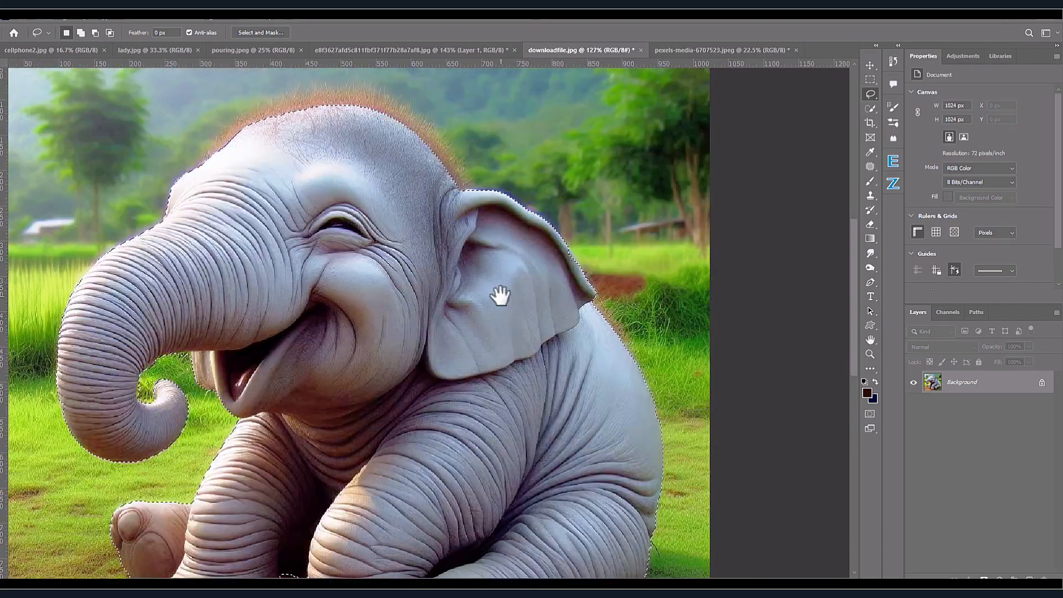
{"action": "scroll", "coordinate": [158, 396], "scroll_direction": "up", "scroll_amount": 6}
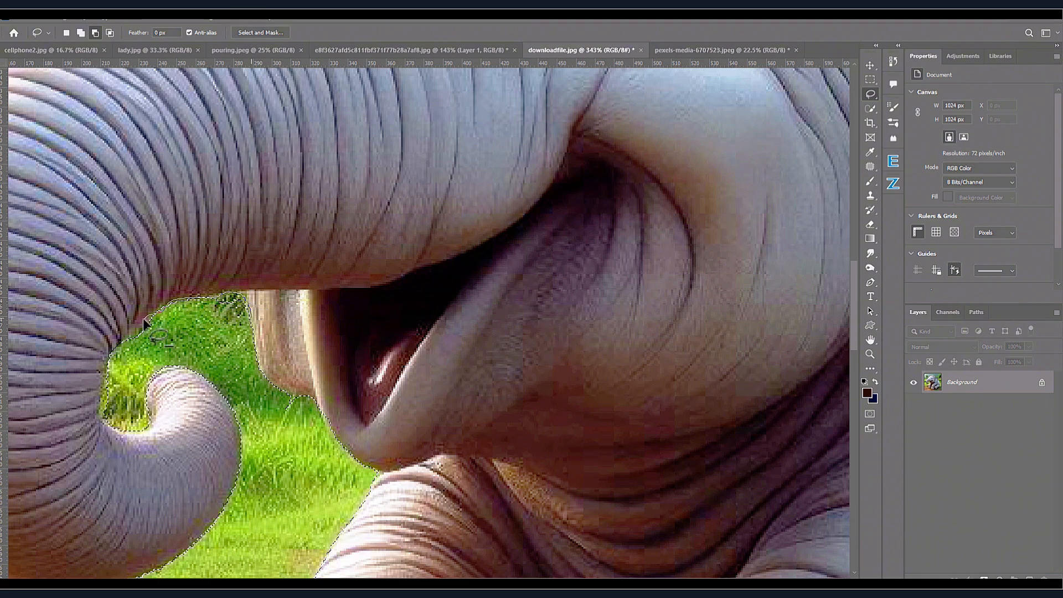
{"action": "scroll", "coordinate": [166, 388], "scroll_direction": "down", "scroll_amount": 4}
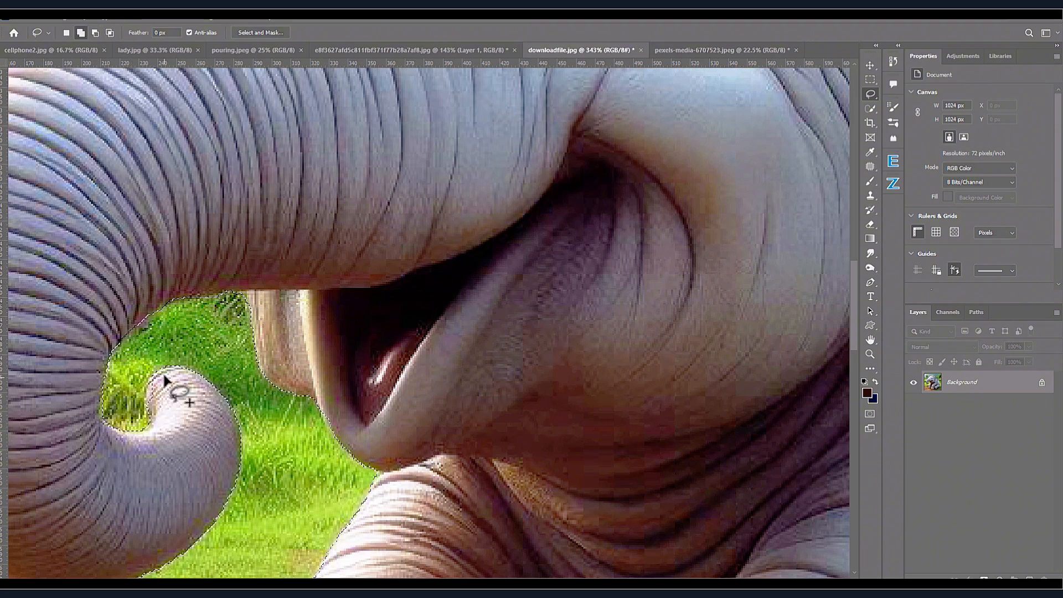
{"action": "scroll", "coordinate": [183, 418], "scroll_direction": "down", "scroll_amount": 3}
{"action": "key", "text": "shift"}
{"action": "mouse_move", "coordinate": [435, 190]}
{"action": "left_mouse_down"}
{"action": "mouse_move", "coordinate": [401, 136]}
{"action": "mouse_move", "coordinate": [341, 109]}
{"action": "mouse_move", "coordinate": [280, 122]}
{"action": "mouse_move", "coordinate": [222, 164]}
{"action": "left_mouse_up"}
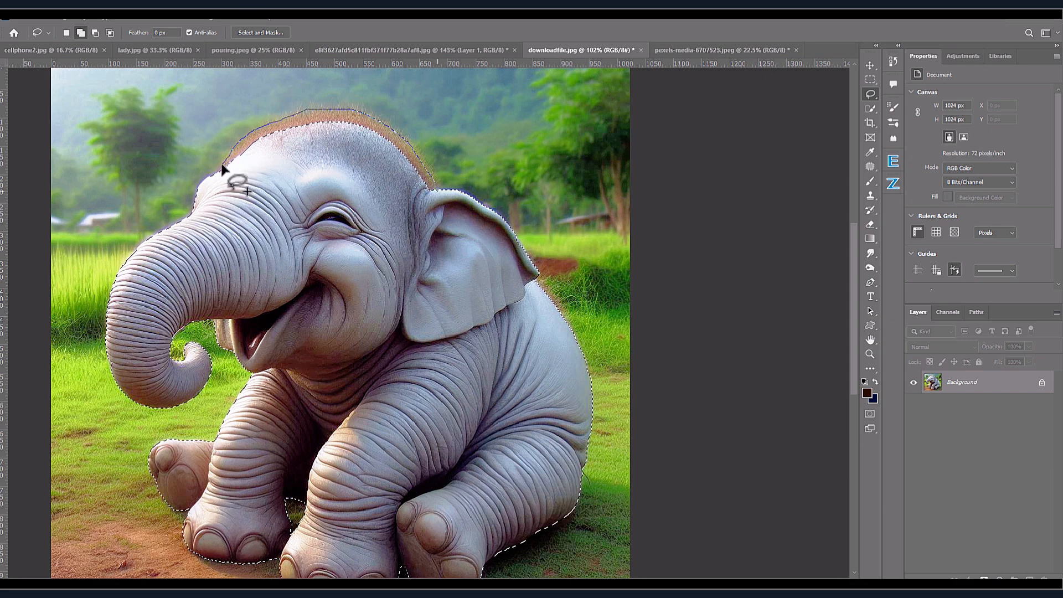
{"action": "left_click_drag", "start_coordinate": [284, 198], "coordinate": [358, 228]}
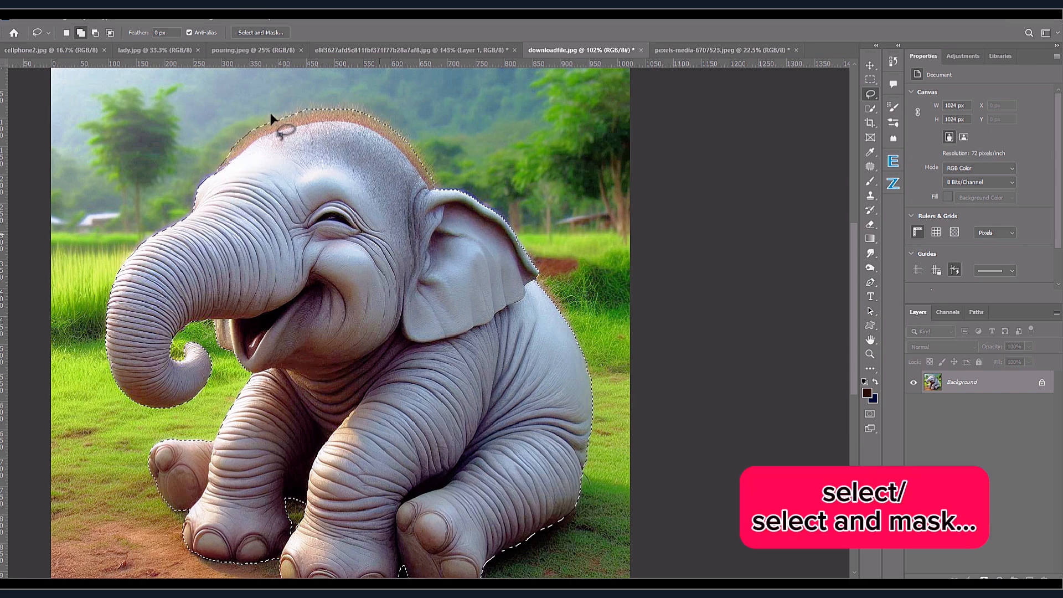
Step: Refine the selection edge along the hair on the elephant's head in Select and Mask, and apply it
{"action": "left_click", "coordinate": [131, 19]}
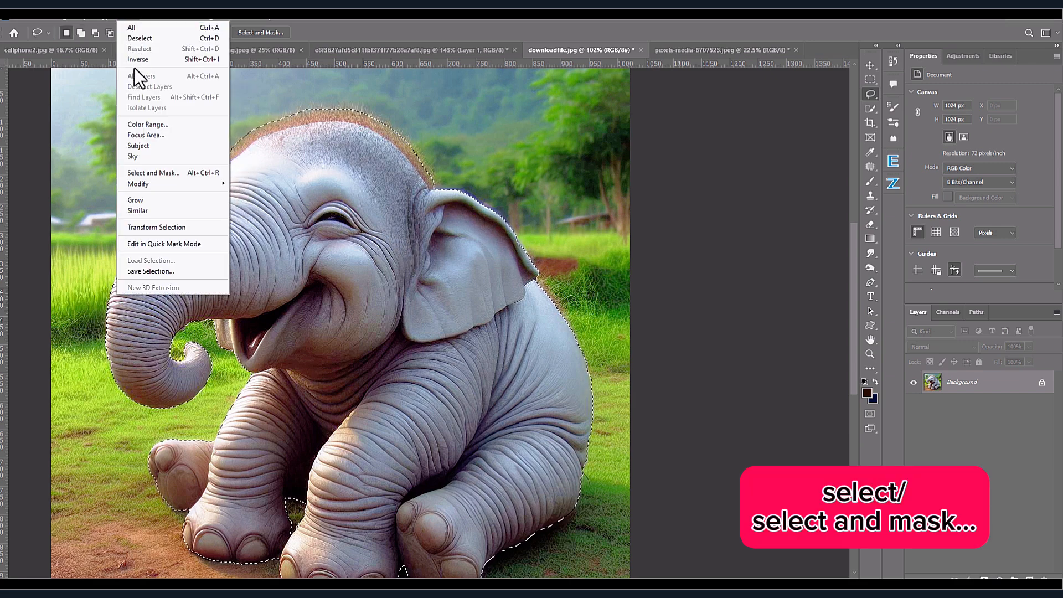
{"action": "left_click", "coordinate": [148, 172]}
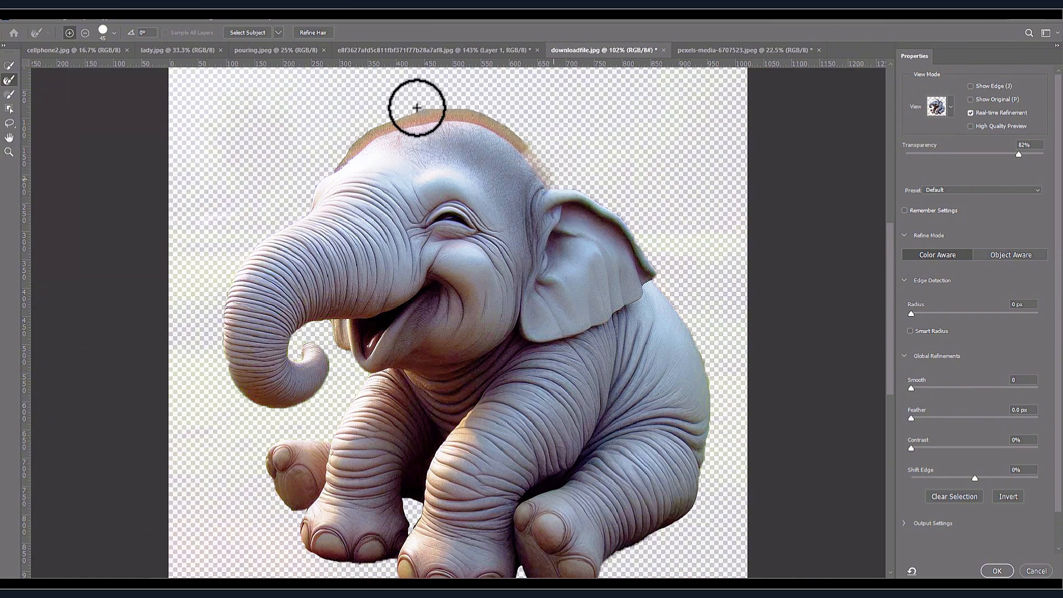
{"action": "mouse_move", "coordinate": [340, 146]}
{"action": "left_mouse_down"}
{"action": "mouse_move", "coordinate": [332, 159]}
{"action": "mouse_move", "coordinate": [273, 107]}
{"action": "mouse_move", "coordinate": [268, 83]}
{"action": "mouse_move", "coordinate": [286, 172]}
{"action": "left_mouse_up"}
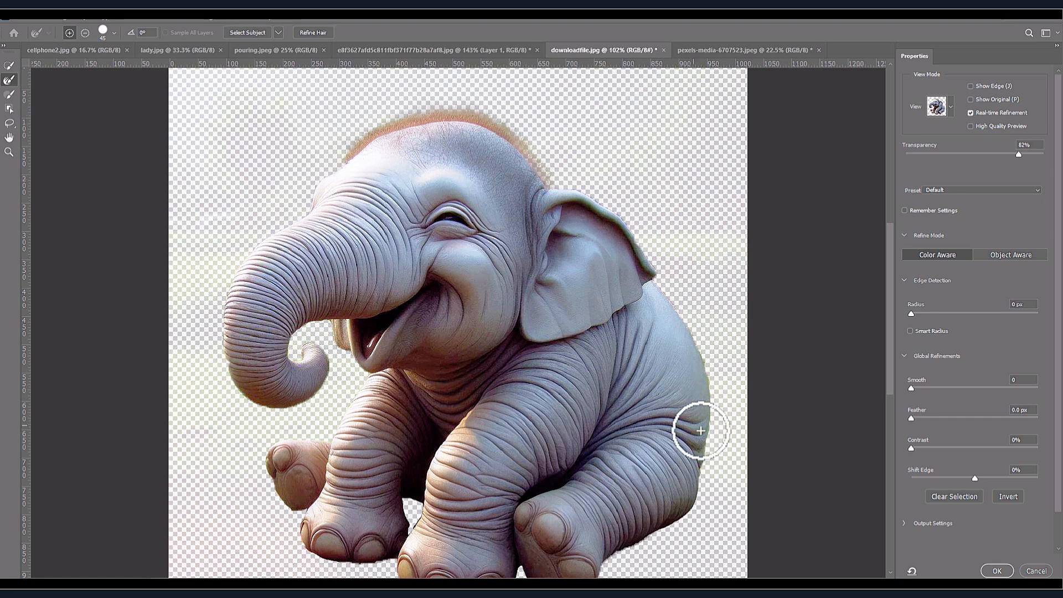
{"action": "left_click", "coordinate": [997, 570]}
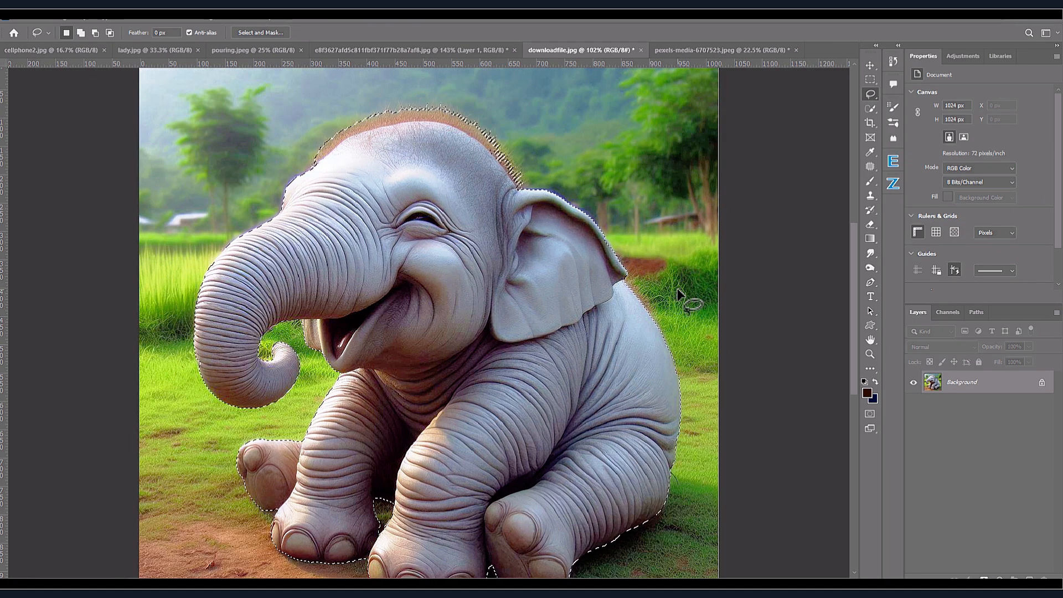
Step: Bring the selected elephant into pexels-media-6707523.jpeg and enlarge it with Free Transform
{"action": "left_click_drag", "start_coordinate": [439, 225], "coordinate": [355, 284]}
{"action": "key", "text": "ctrl+t"}
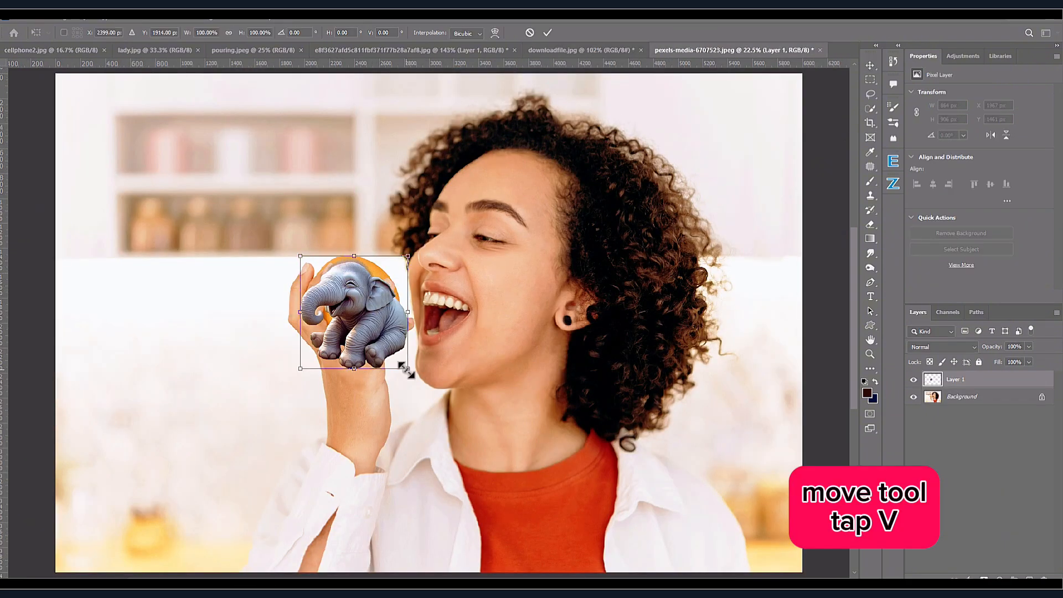
{"action": "left_click_drag", "start_coordinate": [407, 370], "coordinate": [400, 414]}
Step: Flip the elephant horizontally, position it over the orange in the woman's hand, and apply the transform
{"action": "right_click", "coordinate": [394, 340]}
{"action": "left_click", "coordinate": [427, 558]}
{"action": "left_click_drag", "start_coordinate": [356, 320], "coordinate": [357, 320]}
{"action": "mouse_move", "coordinate": [427, 318]}
{"action": "left_mouse_down"}
{"action": "mouse_move", "coordinate": [413, 311]}
{"action": "mouse_move", "coordinate": [427, 317]}
{"action": "left_mouse_up"}
{"action": "key", "text": "Return"}
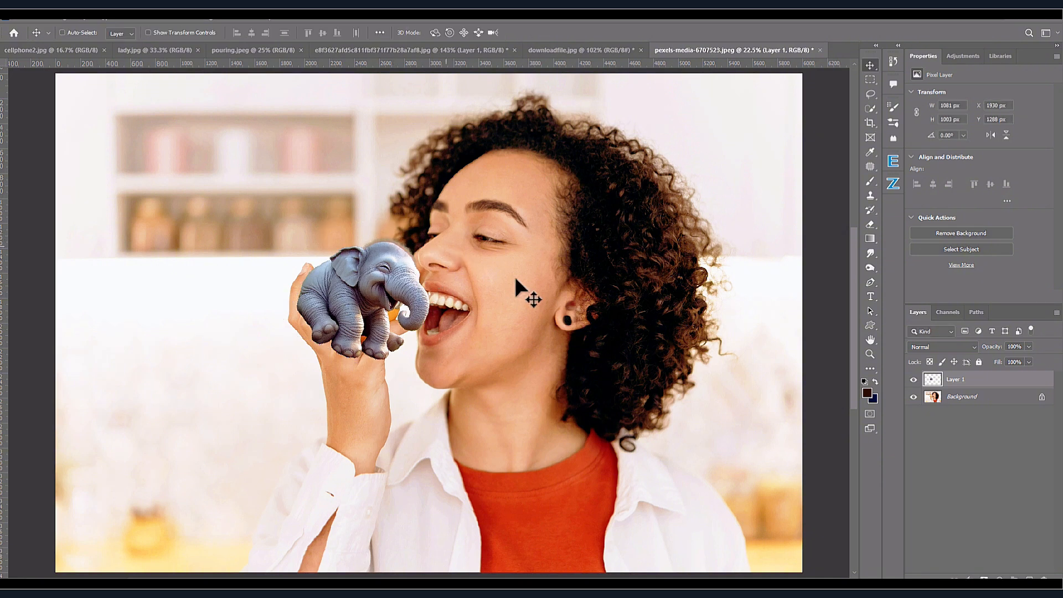
Step: Hide Layer 1 and select the woman's hand and fingers on the Background layer with Quick Selection, leaving out the orange
{"action": "left_click", "coordinate": [914, 379]}
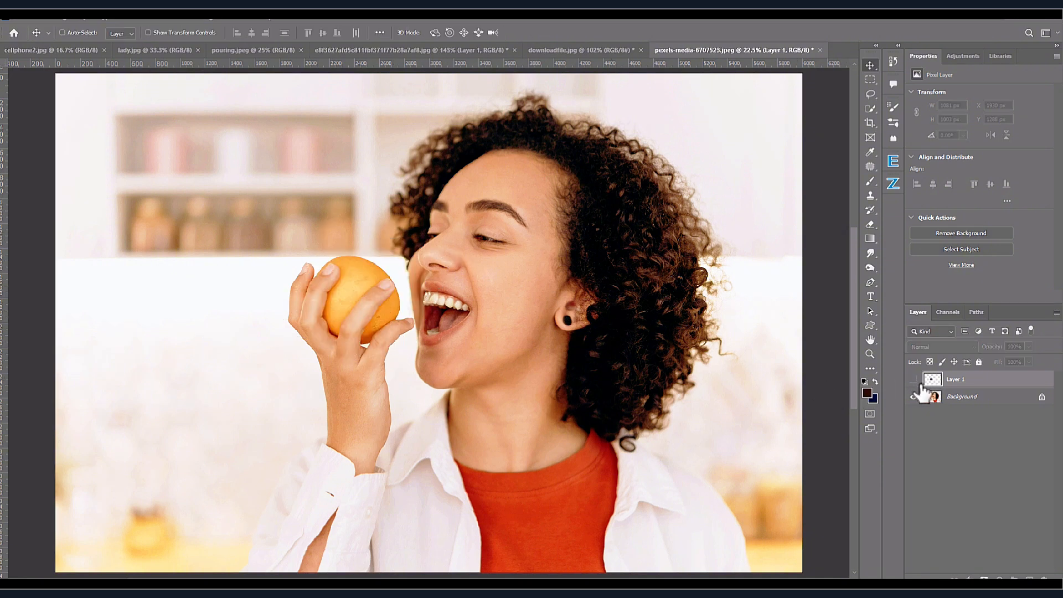
{"action": "left_click", "coordinate": [933, 403]}
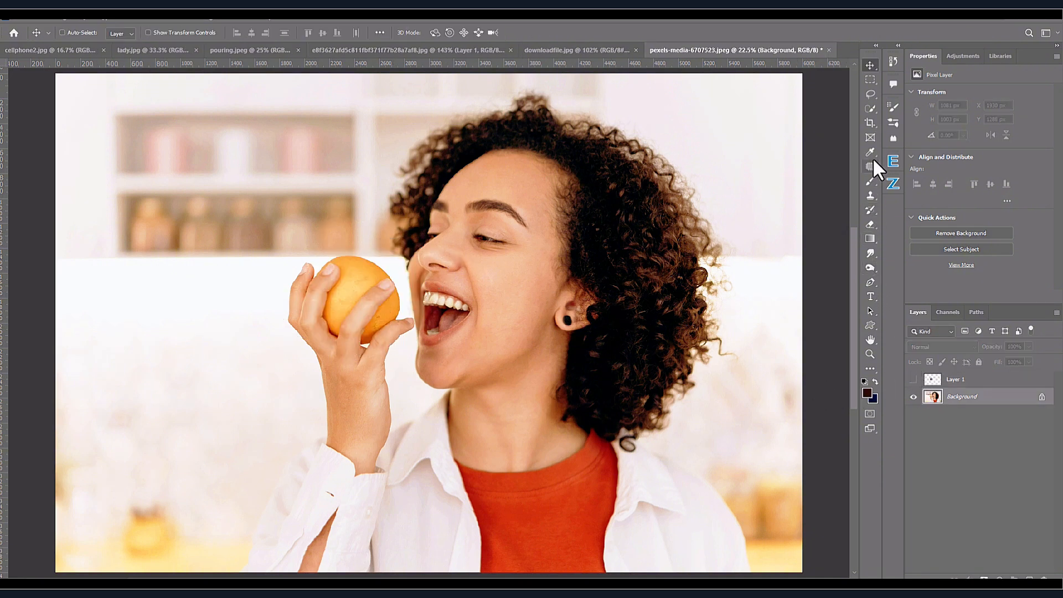
{"action": "left_click", "coordinate": [873, 105]}
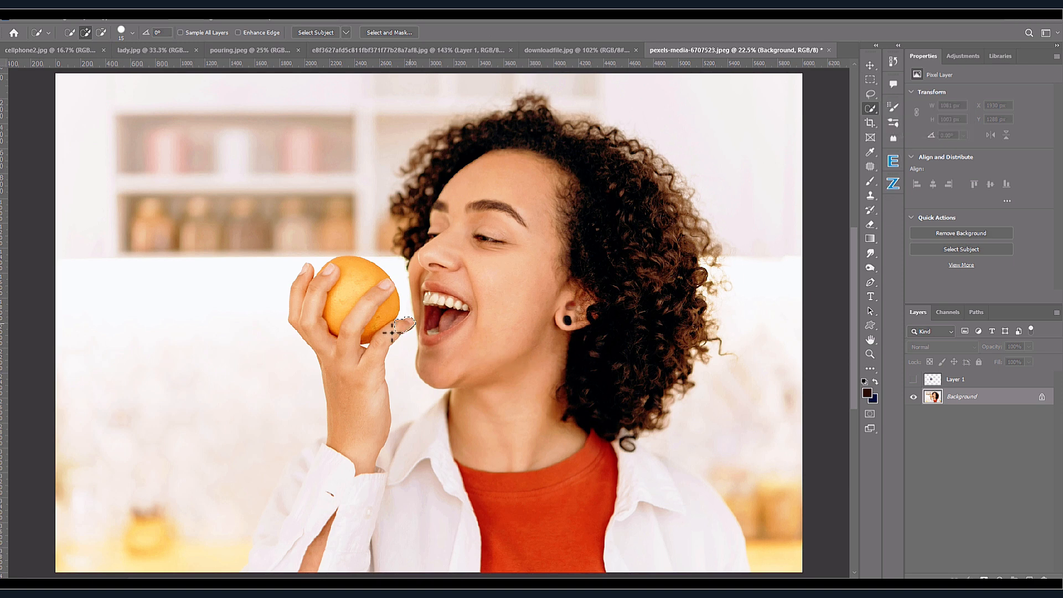
{"action": "left_click_drag", "start_coordinate": [376, 350], "coordinate": [371, 379]}
{"action": "key", "text": "alt"}
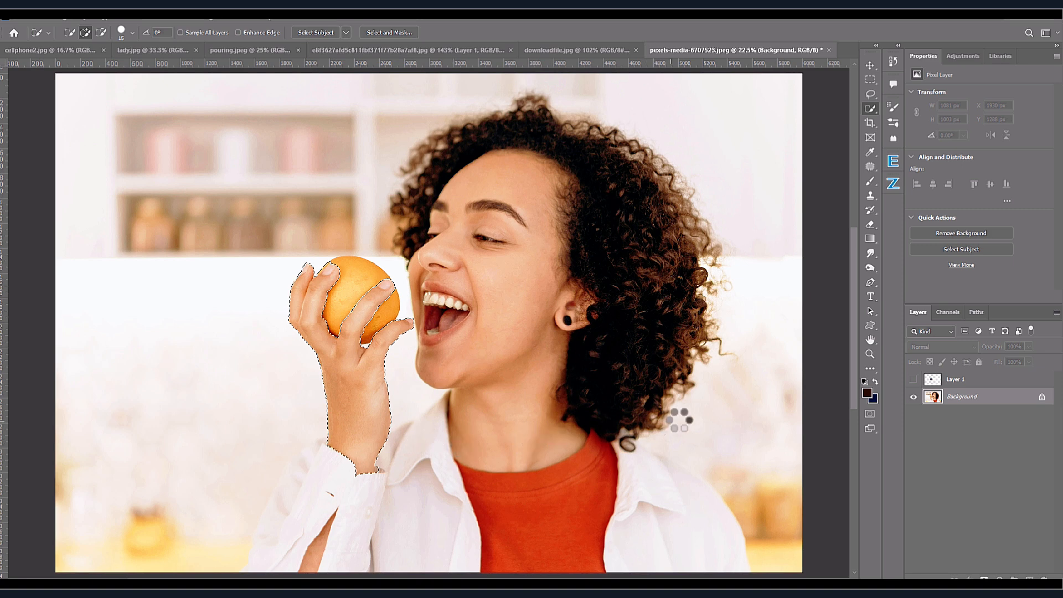
Step: Show Layer 1 again and add a layer mask to it that hides the elephant over the selected hand
{"action": "left_click", "coordinate": [913, 379]}
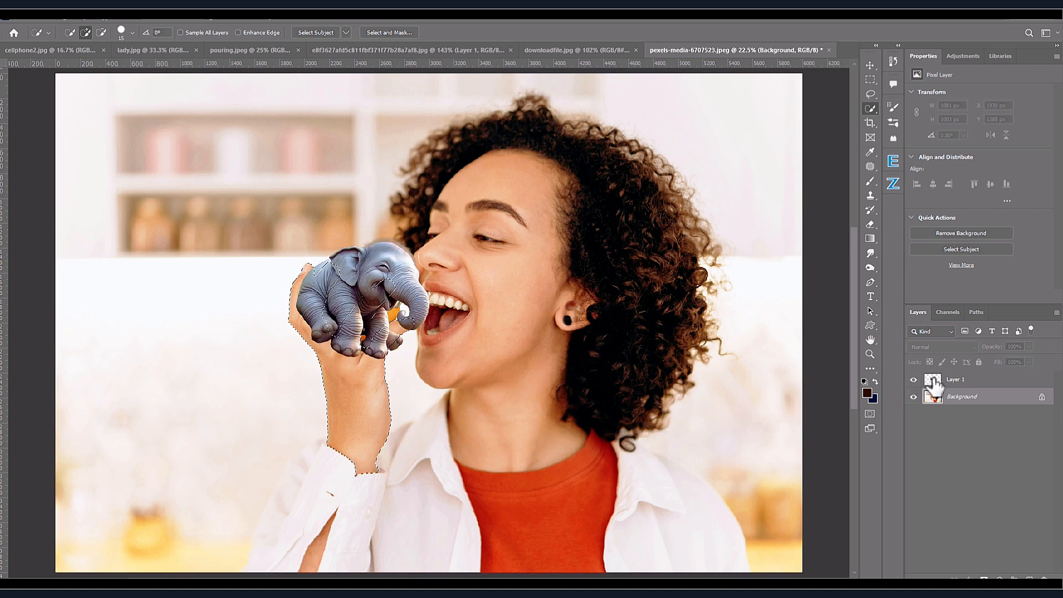
{"action": "left_click", "coordinate": [941, 381]}
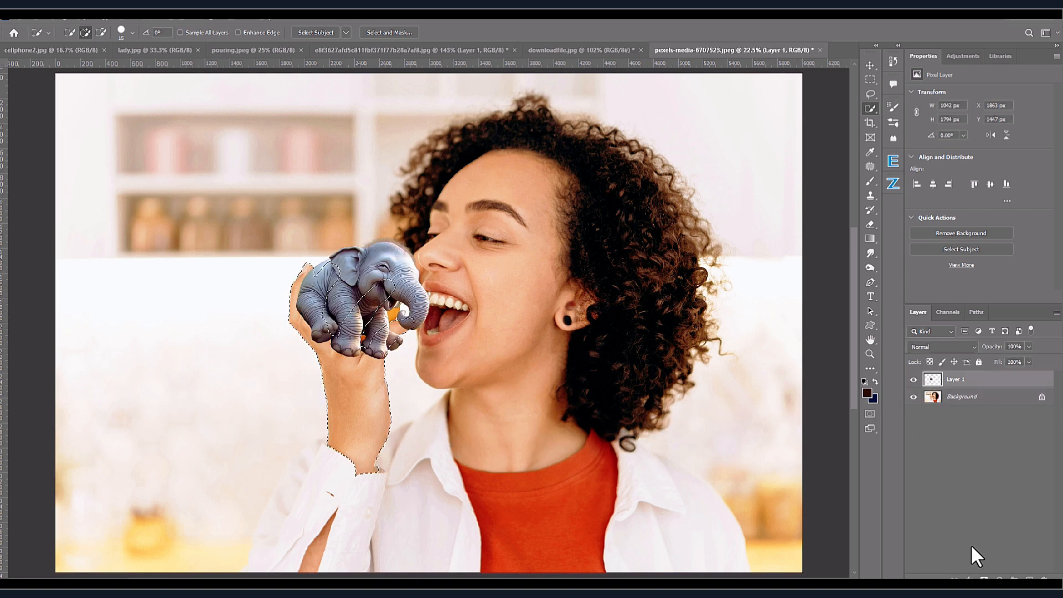
{"action": "left_click", "coordinate": [984, 578]}
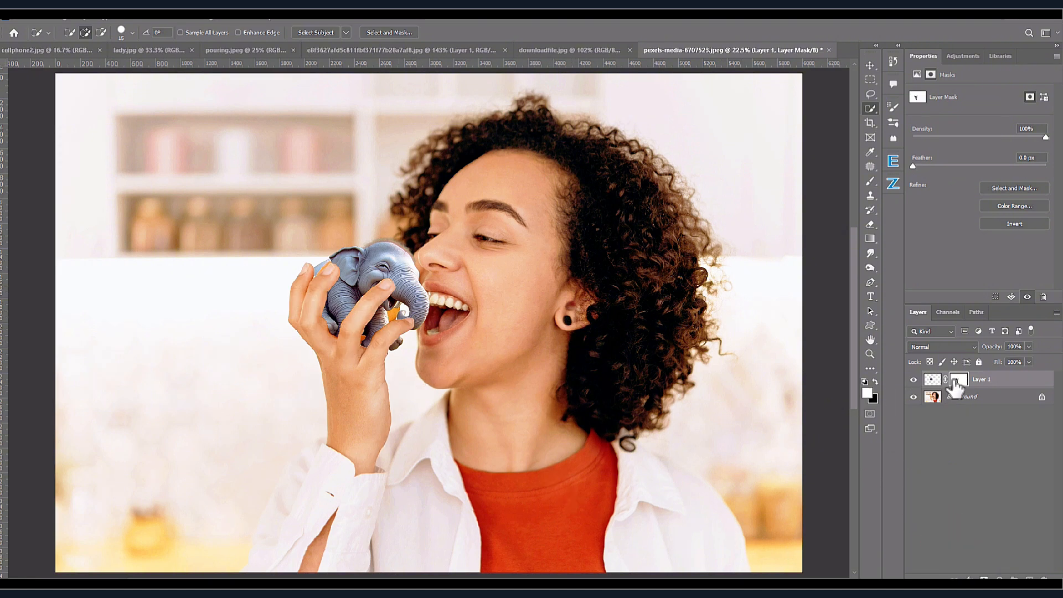
Step: Paint white on Layer 1's mask with a 50 px brush at 100% opacity to bring back the elephant beside the fingertips
{"action": "left_click", "coordinate": [933, 380]}
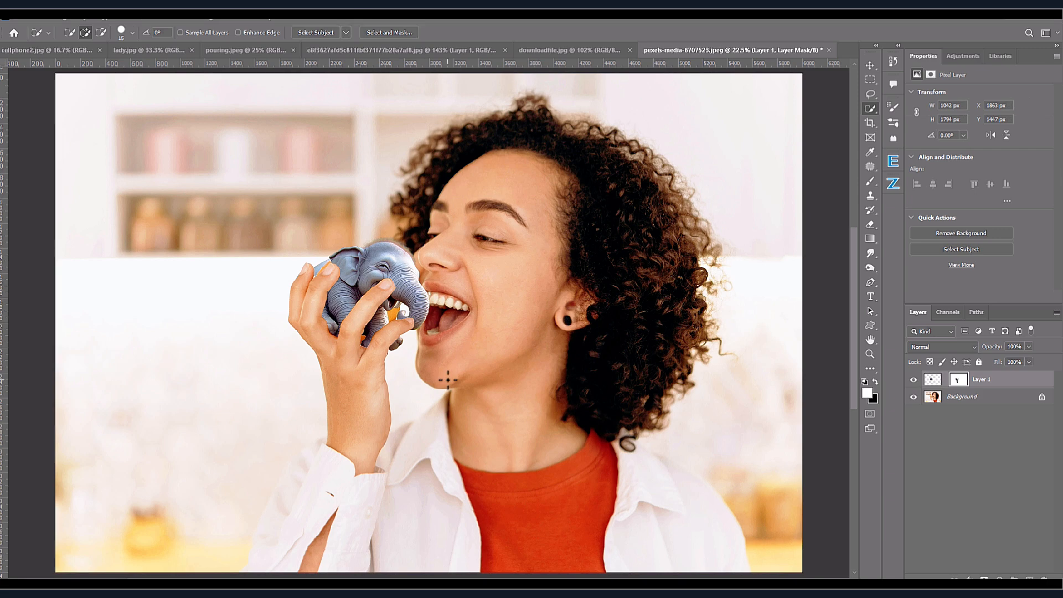
{"action": "scroll", "coordinate": [401, 327], "scroll_direction": "up", "scroll_amount": 5}
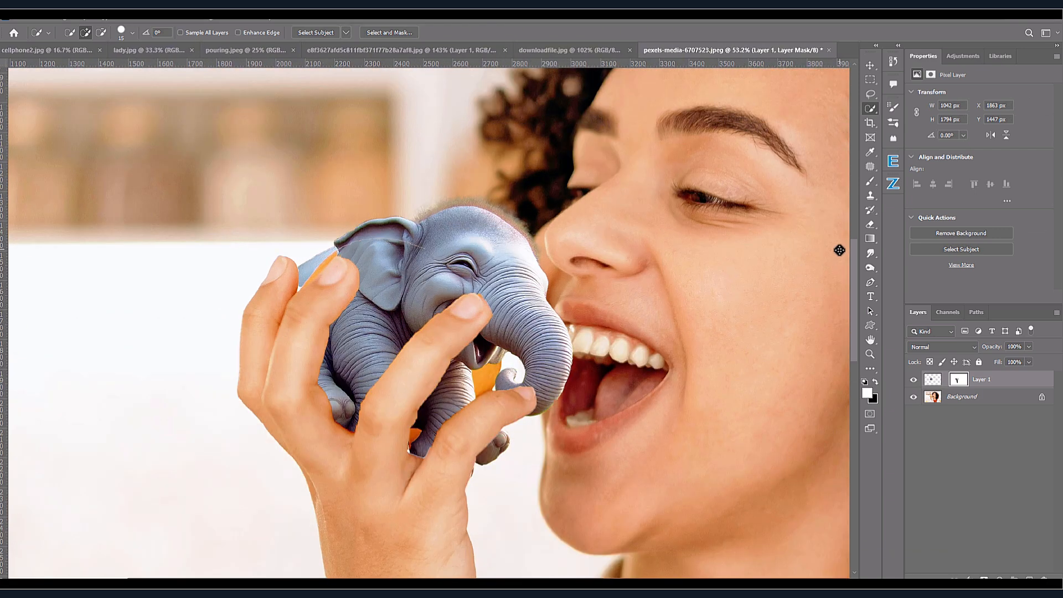
{"action": "left_click", "coordinate": [870, 182]}
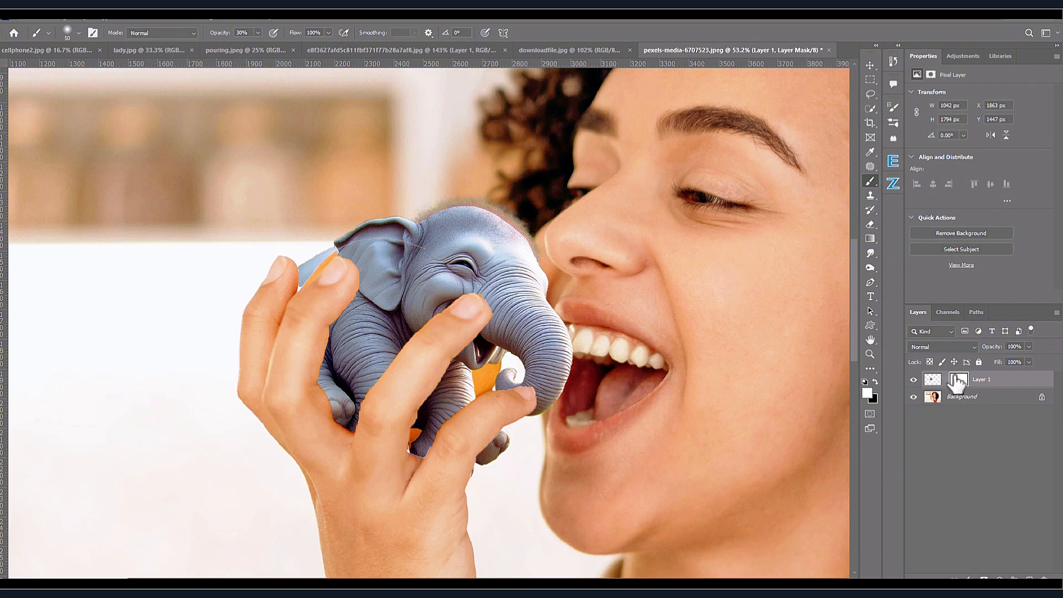
{"action": "right_click", "coordinate": [408, 242]}
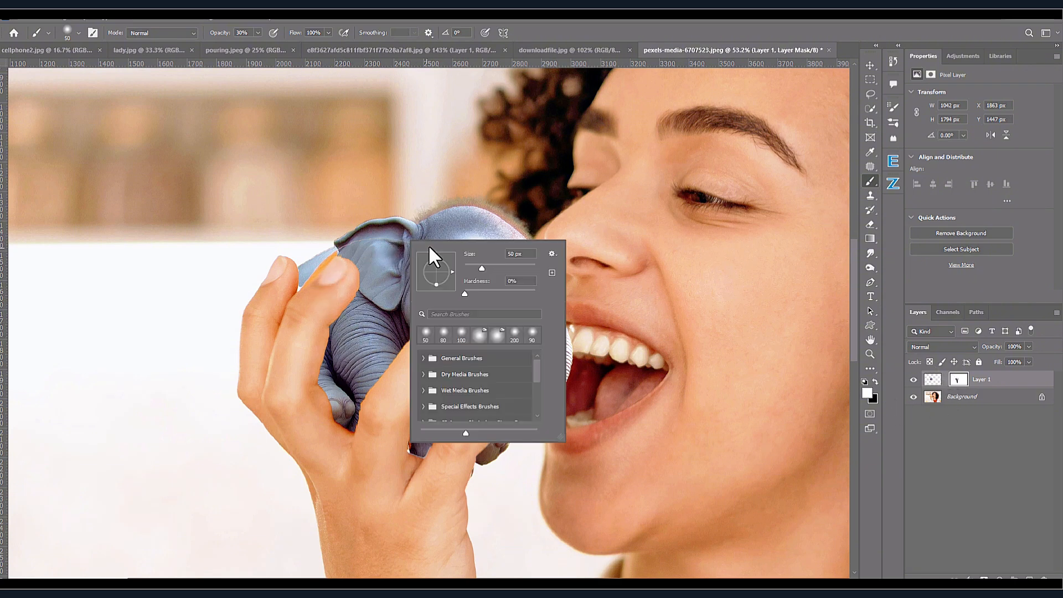
{"action": "mouse_move", "coordinate": [484, 289]}
{"action": "left_mouse_down"}
{"action": "mouse_move", "coordinate": [550, 291]}
{"action": "mouse_move", "coordinate": [491, 279]}
{"action": "left_mouse_up"}
{"action": "key", "text": "Return"}
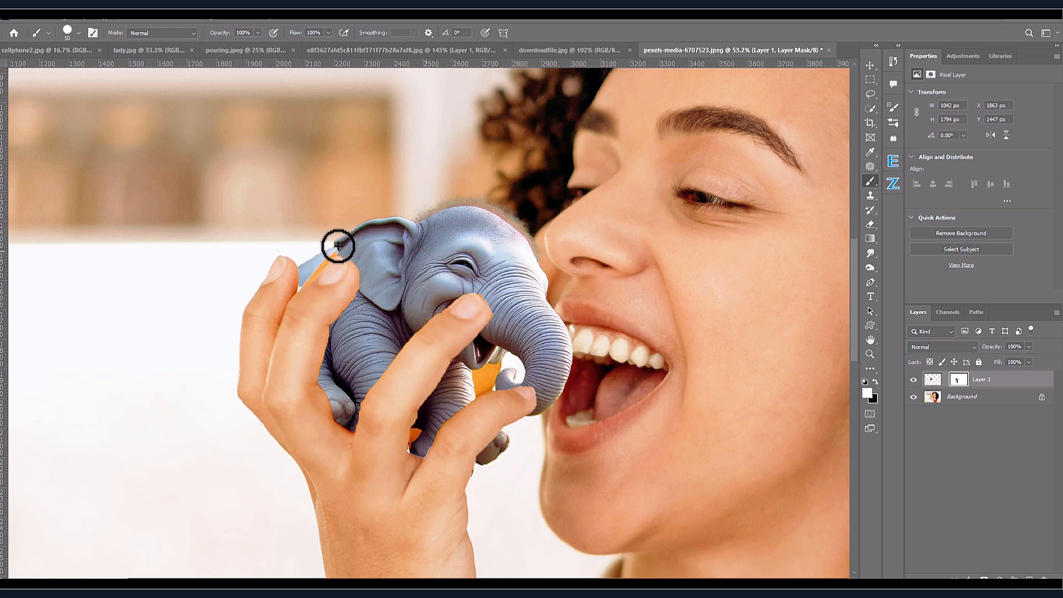
{"action": "left_click_drag", "start_coordinate": [332, 248], "coordinate": [328, 252]}
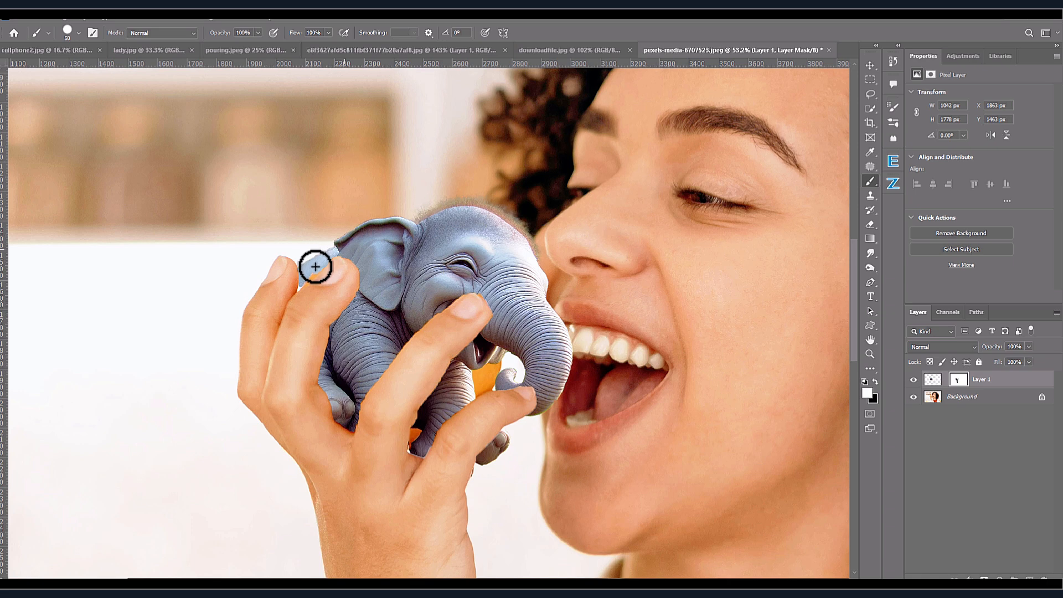
Step: Paint with a smaller brush on Layer 1's mask to reveal the elephant's back in the gap between the first two fingertips
{"action": "scroll", "coordinate": [313, 269], "scroll_direction": "up", "scroll_amount": 5}
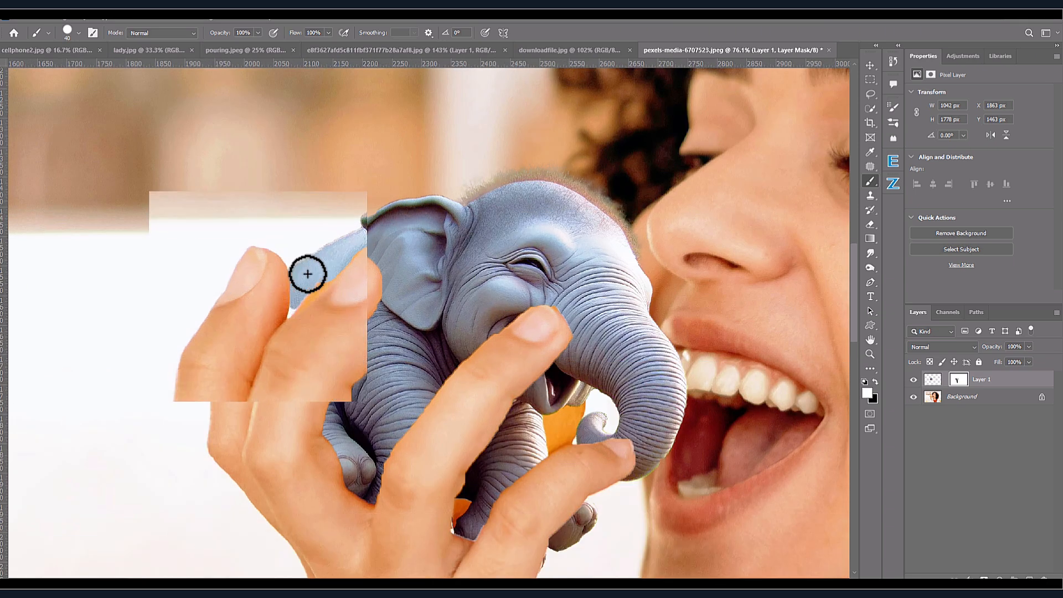
{"action": "key", "text": "bracketleft"}
{"action": "mouse_move", "coordinate": [331, 270]}
{"action": "left_mouse_down"}
{"action": "mouse_move", "coordinate": [357, 257]}
{"action": "mouse_move", "coordinate": [292, 333]}
{"action": "mouse_move", "coordinate": [320, 332]}
{"action": "left_mouse_up"}
{"action": "key", "text": "bracketleft"}
{"action": "key", "text": "bracketleft"}
{"action": "scroll", "coordinate": [292, 333], "scroll_direction": "up", "scroll_amount": 3}
{"action": "key", "text": "bracketleft"}
{"action": "key", "text": "bracketleft"}
{"action": "key", "text": "bracketleft"}
{"action": "key", "text": "bracketleft"}
{"action": "key", "text": "bracketleft"}
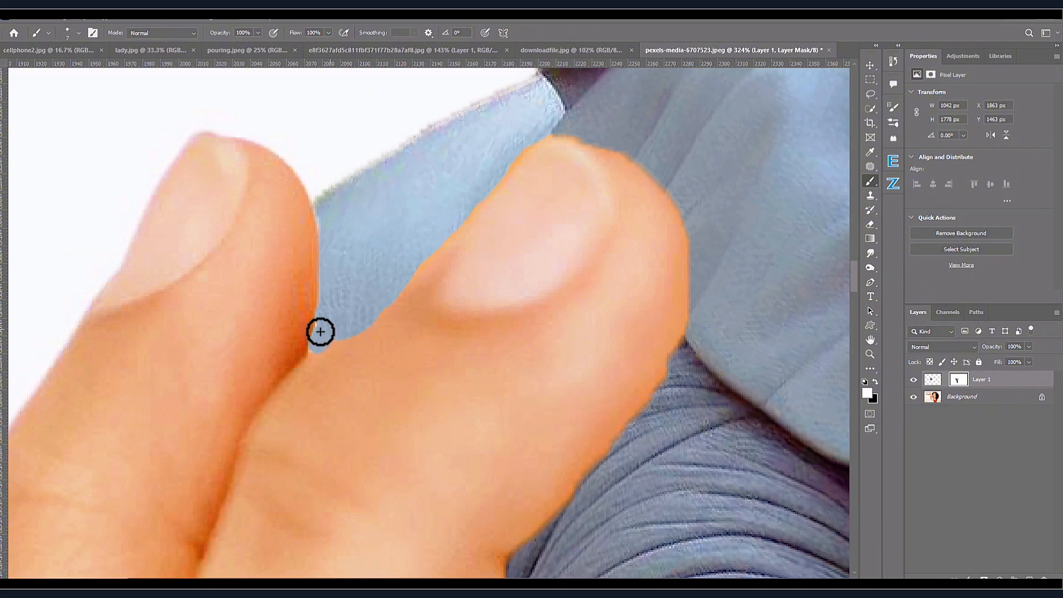
Step: Refine Layer 1's mask along the finger edges and cover the orange remnant below the elephant's leg
{"action": "scroll", "coordinate": [320, 332], "scroll_direction": "down", "scroll_amount": 6}
{"action": "scroll", "coordinate": [706, 329], "scroll_direction": "up", "scroll_amount": 3}
{"action": "left_click_drag", "start_coordinate": [608, 320], "coordinate": [563, 256]}
{"action": "scroll", "coordinate": [563, 256], "scroll_direction": "down", "scroll_amount": 3}
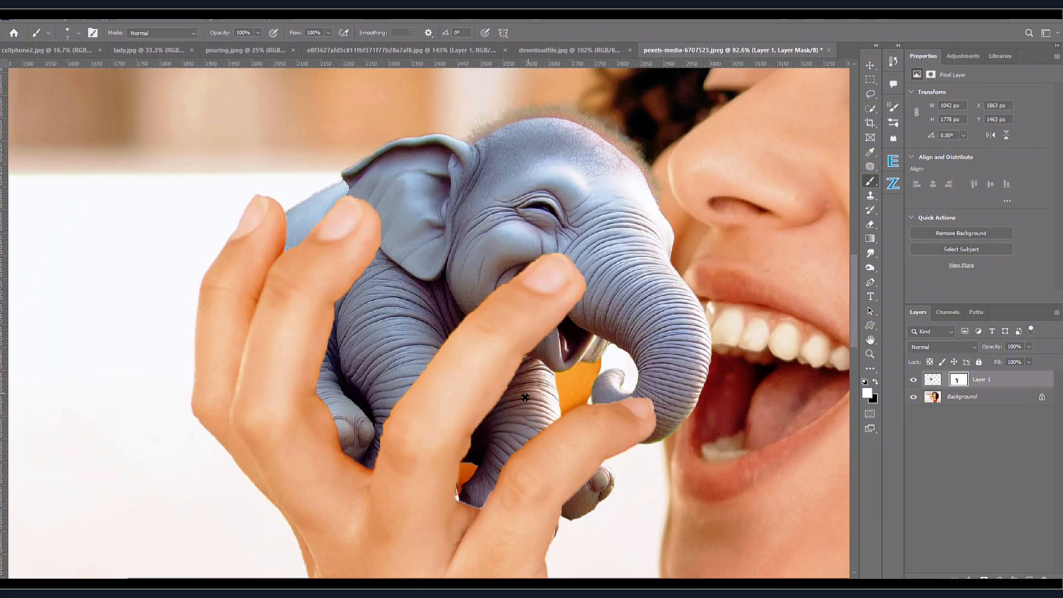
{"action": "scroll", "coordinate": [474, 483], "scroll_direction": "up", "scroll_amount": 3}
{"action": "left_click_drag", "start_coordinate": [483, 490], "coordinate": [478, 488]}
Step: Rotate the elephant on Layer 1 about 9.1° independently of its mask, enlarge it to about 102% and apply the transform
{"action": "key", "text": "ctrl+0"}
{"action": "left_click", "coordinate": [933, 379]}
{"action": "key", "text": "ctrl+t"}
{"action": "left_click_drag", "start_coordinate": [435, 367], "coordinate": [422, 381]}
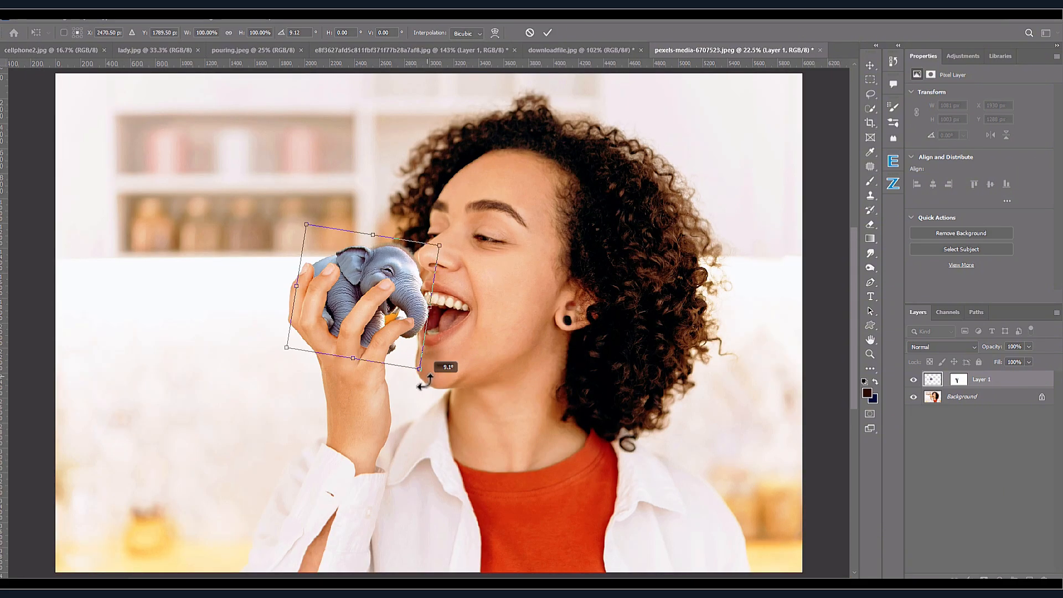
{"action": "left_click_drag", "start_coordinate": [374, 329], "coordinate": [372, 331]}
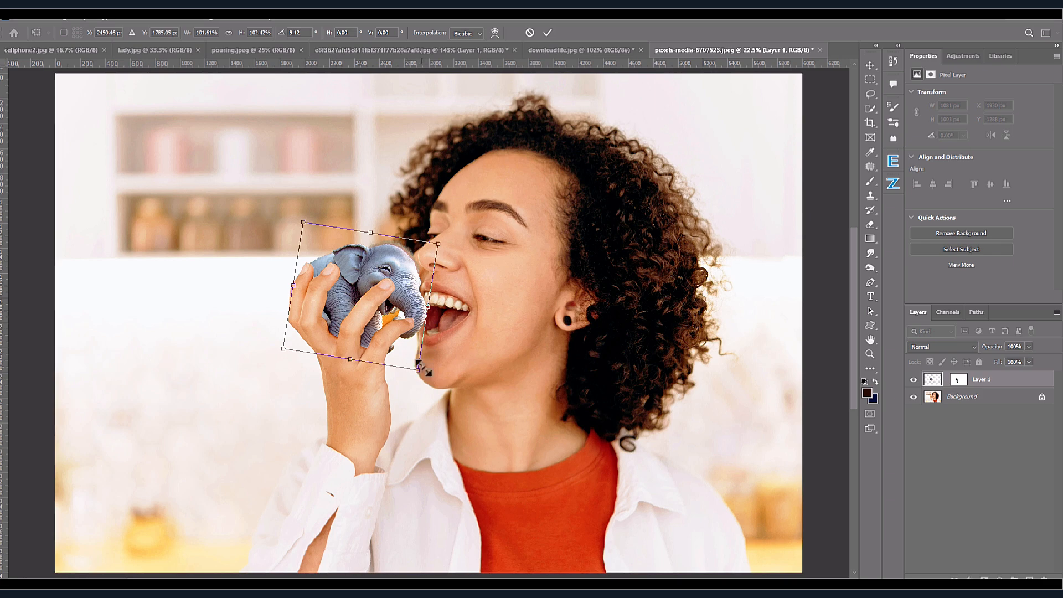
{"action": "key", "text": "Return"}
Step: Clone clean backdrop over the orange showing between the elephant's trunk and leg on the Background layer, undoing the last stroke
{"action": "left_click", "coordinate": [941, 398]}
{"action": "left_click", "coordinate": [914, 380]}
{"action": "left_click", "coordinate": [915, 380]}
{"action": "scroll", "coordinate": [377, 307], "scroll_direction": "up", "scroll_amount": 4}
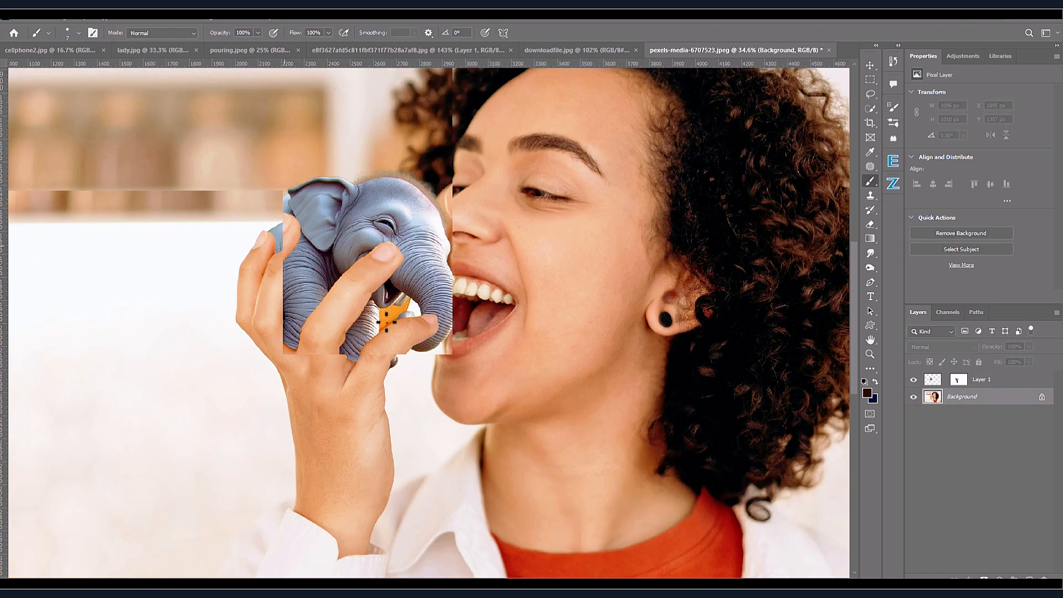
{"action": "left_click", "coordinate": [871, 195]}
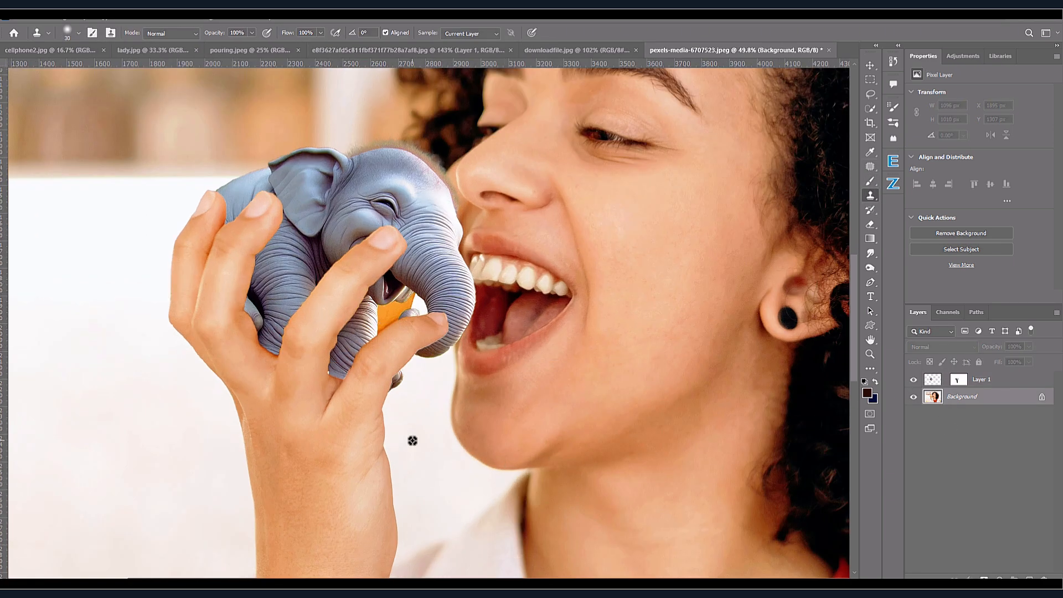
{"action": "left_click", "coordinate": [419, 410], "text": "alt"}
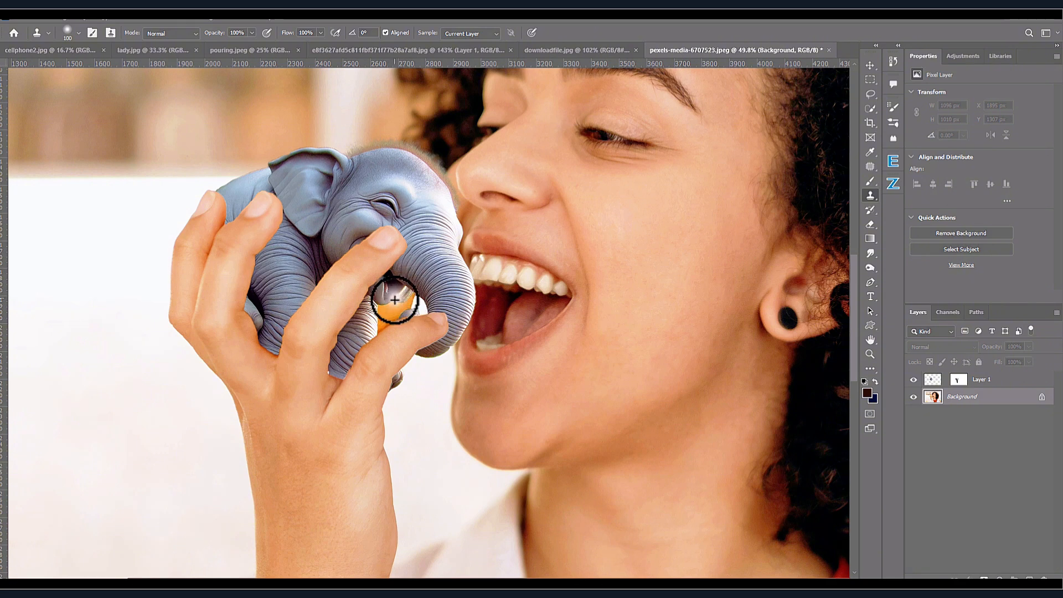
{"action": "mouse_move", "coordinate": [416, 261]}
{"action": "left_mouse_down"}
{"action": "mouse_move", "coordinate": [393, 304]}
{"action": "mouse_move", "coordinate": [428, 294]}
{"action": "left_mouse_up"}
{"action": "key", "text": "ctrl+z"}
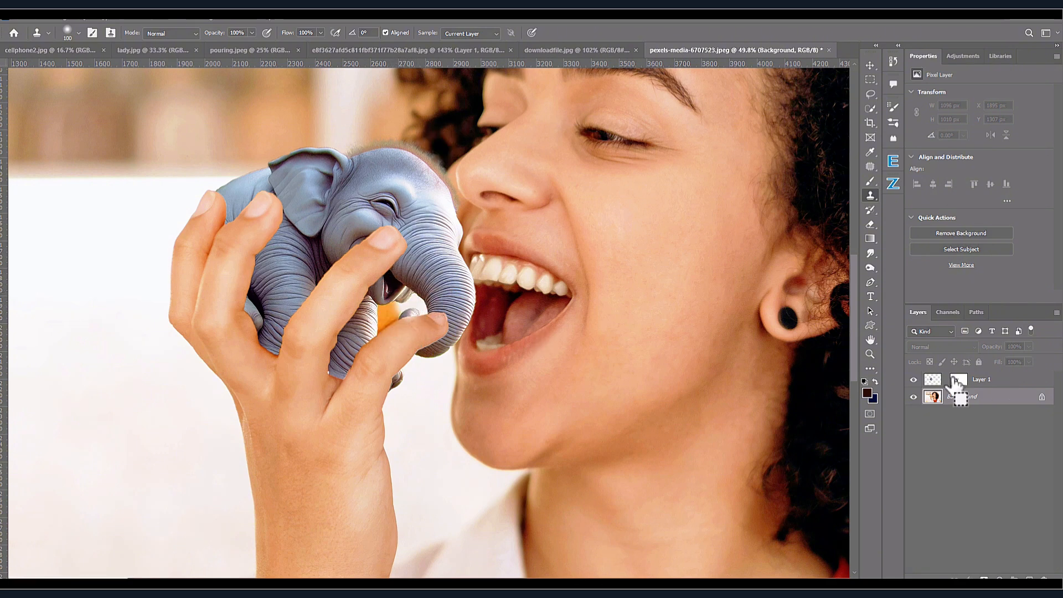
Step: Load Layer 1's mask as a selection, clone out the remaining orange beside the thumb, deselect and compare with Layer 1 hidden
{"action": "left_click", "coordinate": [957, 381], "text": "ctrl"}
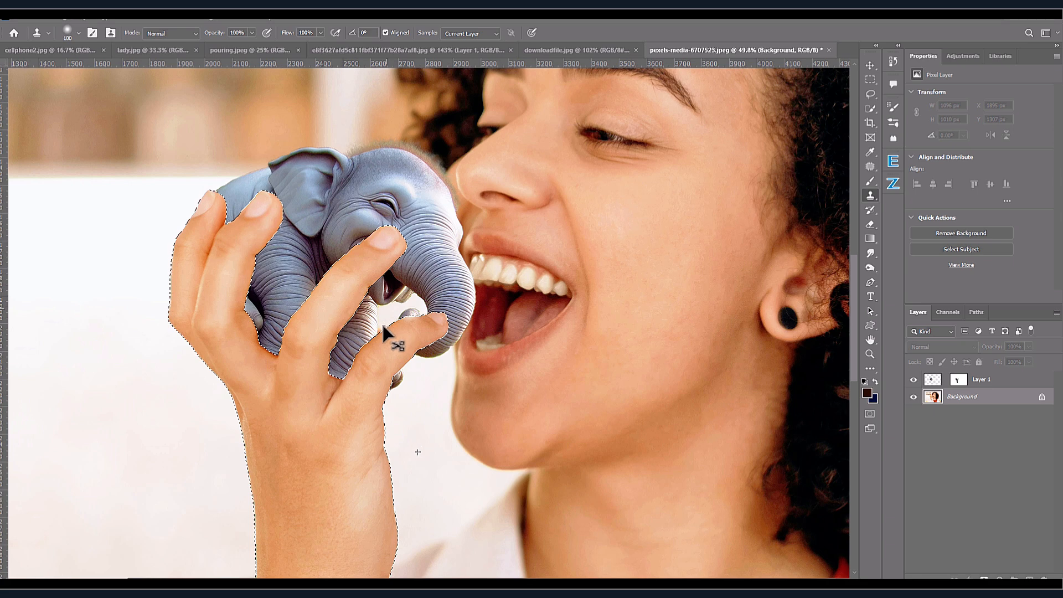
{"action": "key", "text": "ctrl+d"}
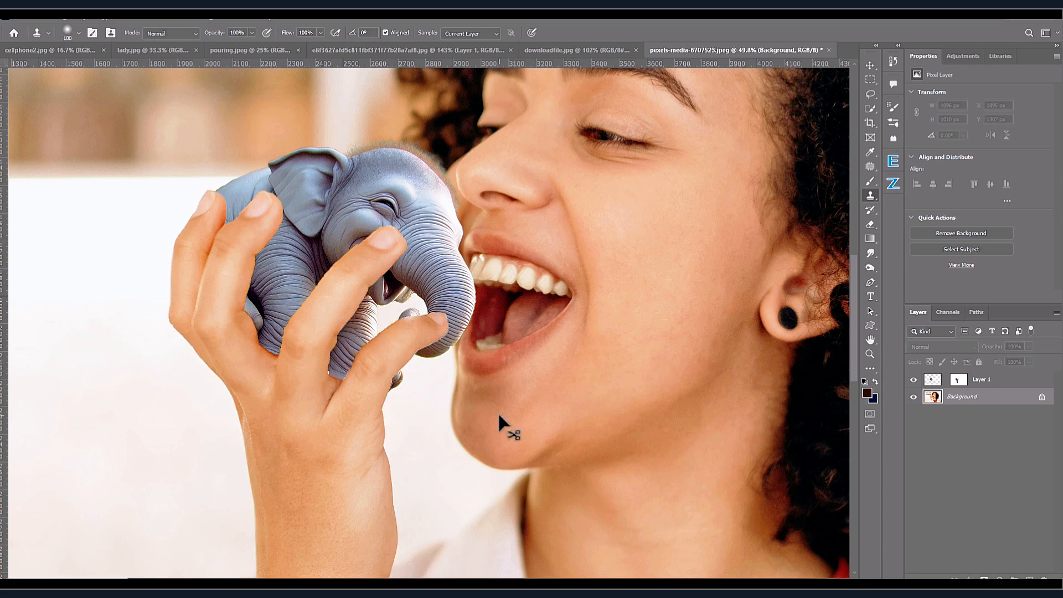
{"action": "key", "text": "ctrl+0"}
{"action": "left_click", "coordinate": [913, 380]}
{"action": "left_click", "coordinate": [914, 379]}
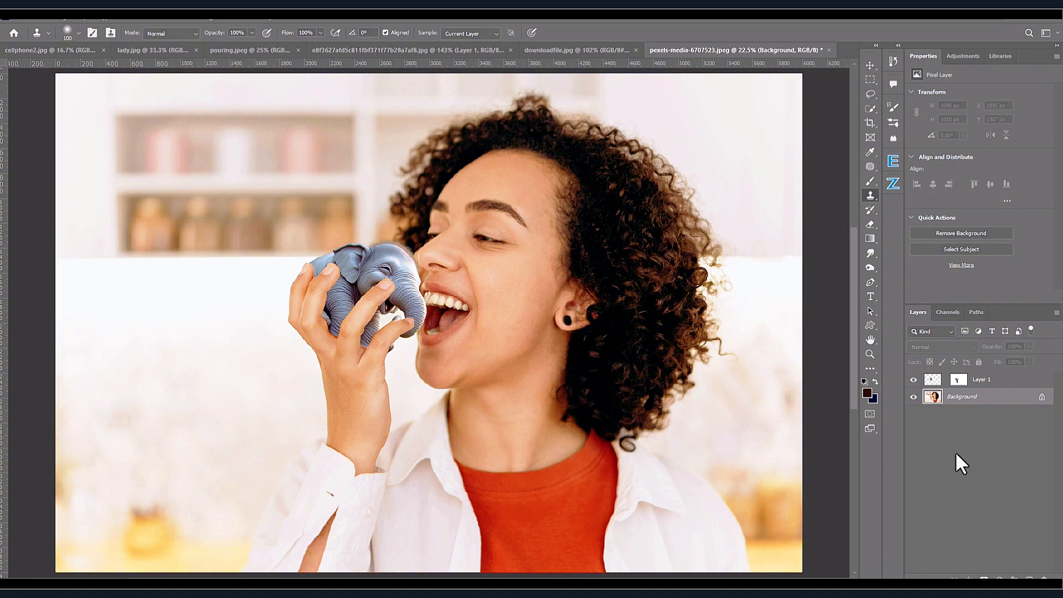
Step: Create a layer named shadow above Layer 1 and choose a dark foreground colour for the Brush tool
{"action": "left_click", "coordinate": [935, 382]}
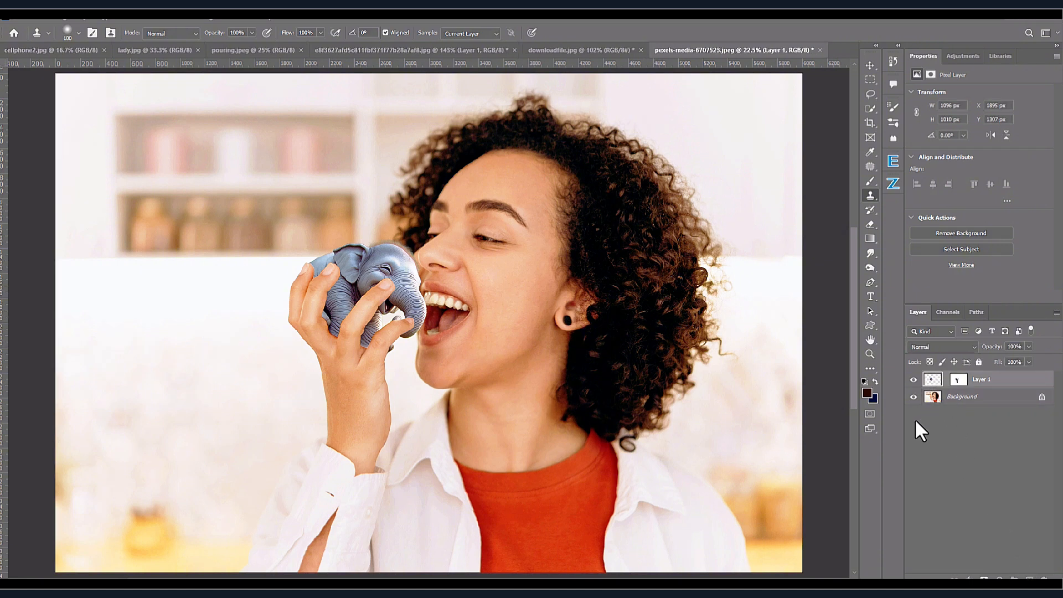
{"action": "left_click", "coordinate": [1027, 577]}
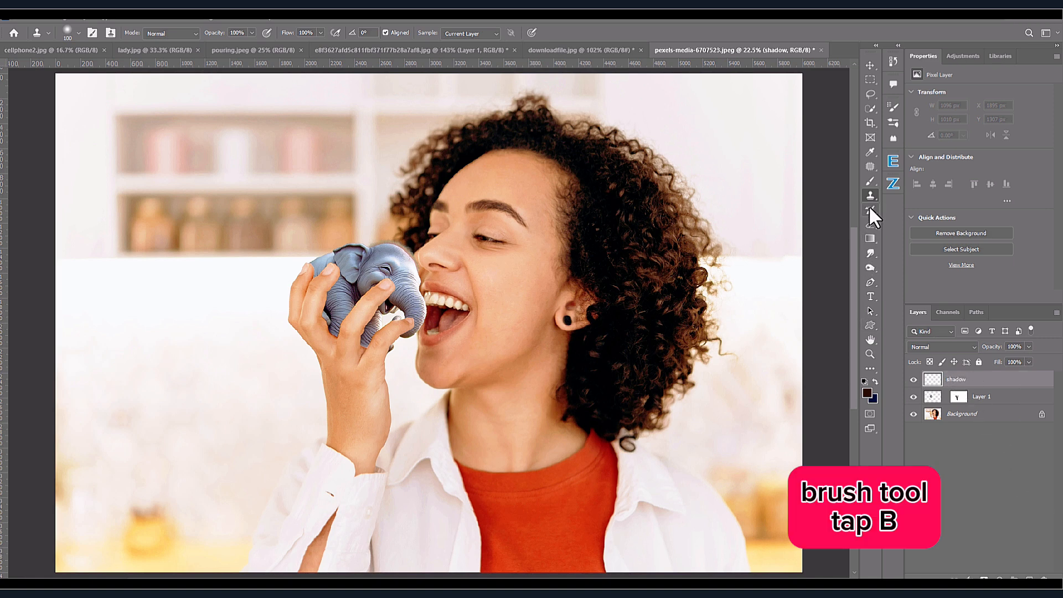
{"action": "left_click", "coordinate": [870, 152]}
{"action": "left_click", "coordinate": [867, 391]}
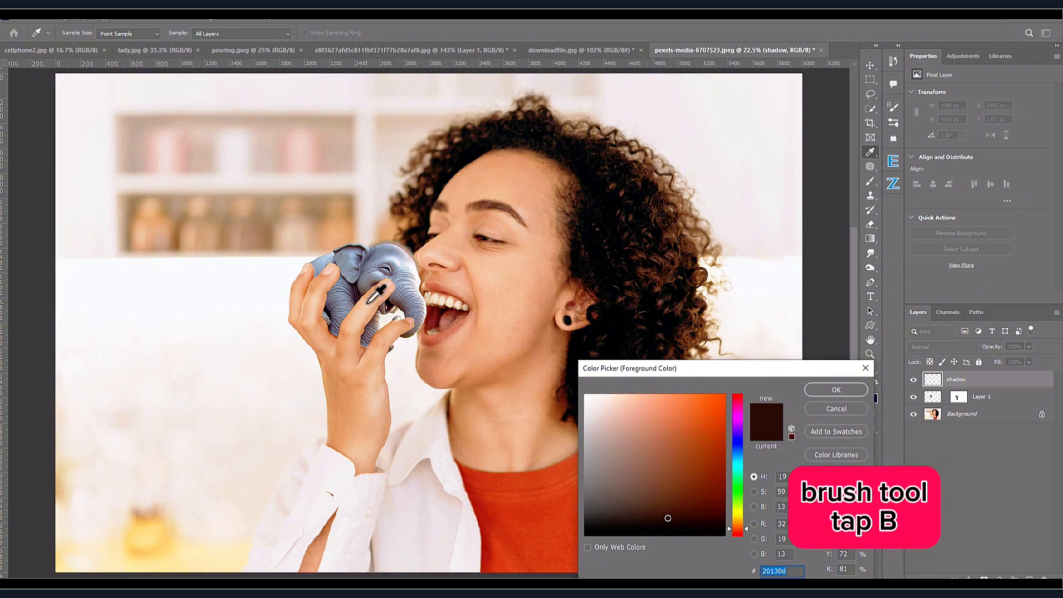
{"action": "left_click", "coordinate": [836, 390]}
{"action": "key", "text": "b"}
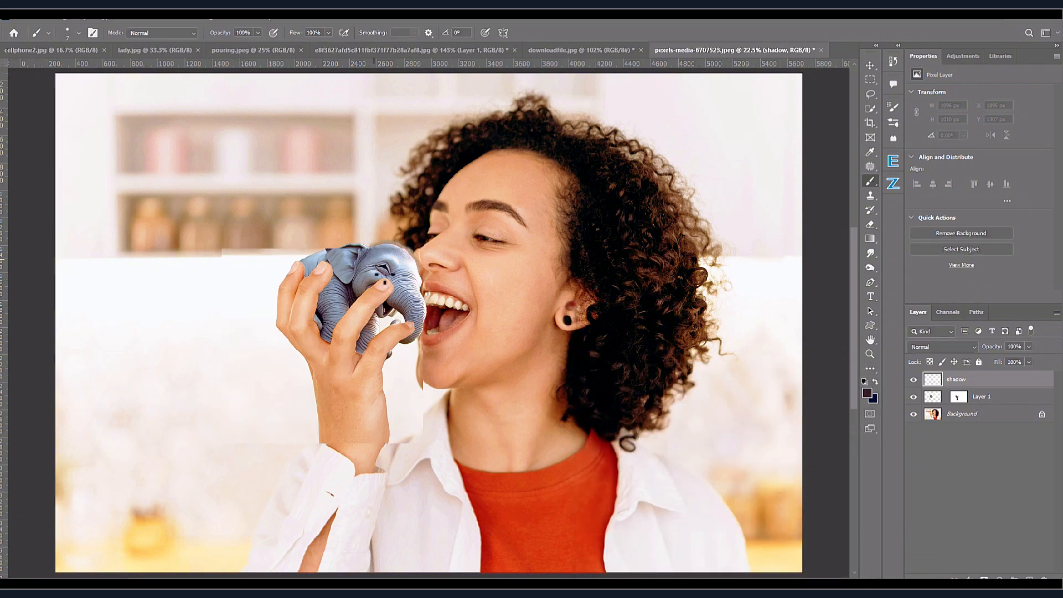
Step: Set the brush to a soft 100 px tip at 30% opacity for painting shadows
{"action": "scroll", "coordinate": [385, 275], "scroll_direction": "up", "scroll_amount": 7}
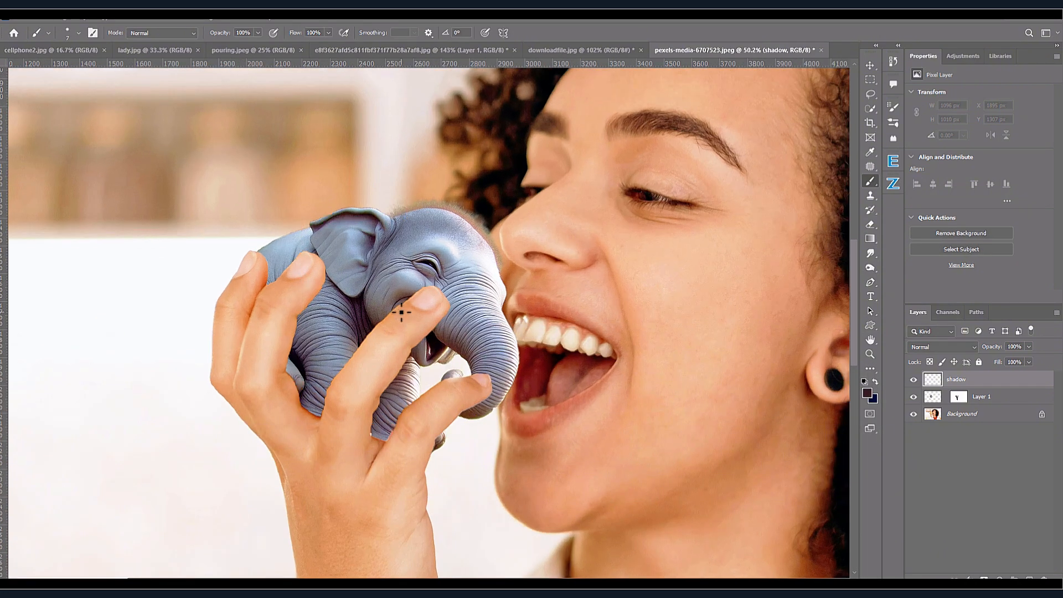
{"action": "key", "text": "bracketright"}
{"action": "key", "text": "bracketright"}
{"action": "key", "text": "bracketright"}
{"action": "key", "text": "bracketright"}
{"action": "key", "text": "bracketright"}
{"action": "key", "text": "bracketright"}
{"action": "key", "text": "bracketright"}
{"action": "key", "text": "bracketright"}
{"action": "key", "text": "bracketright"}
{"action": "key", "text": "bracketright"}
{"action": "key", "text": "bracketright"}
{"action": "key", "text": "bracketright"}
{"action": "key", "text": "bracketright"}
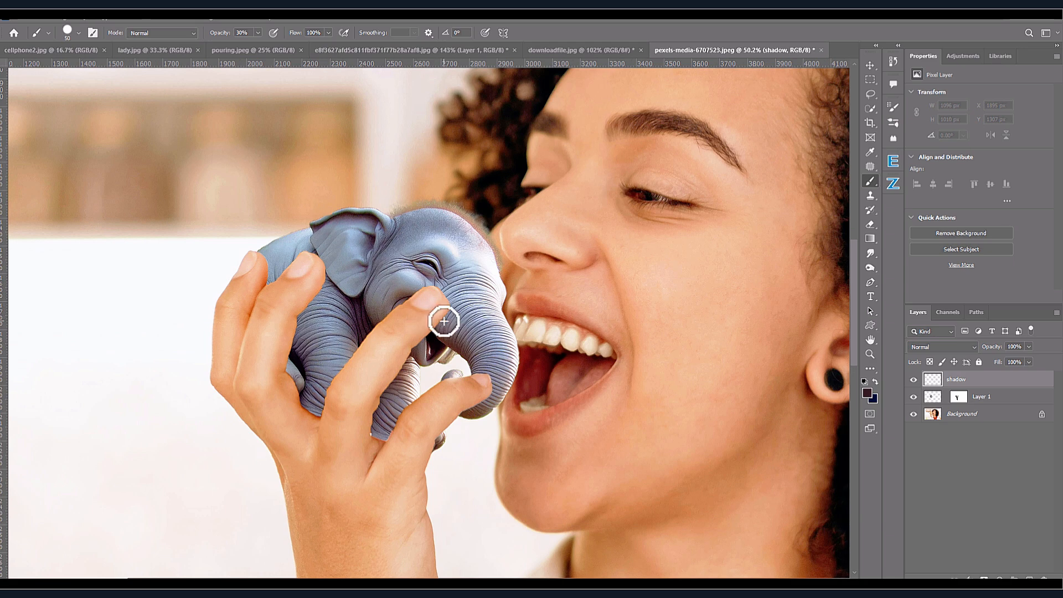
{"action": "right_click", "coordinate": [458, 304]}
{"action": "key", "text": "Return"}
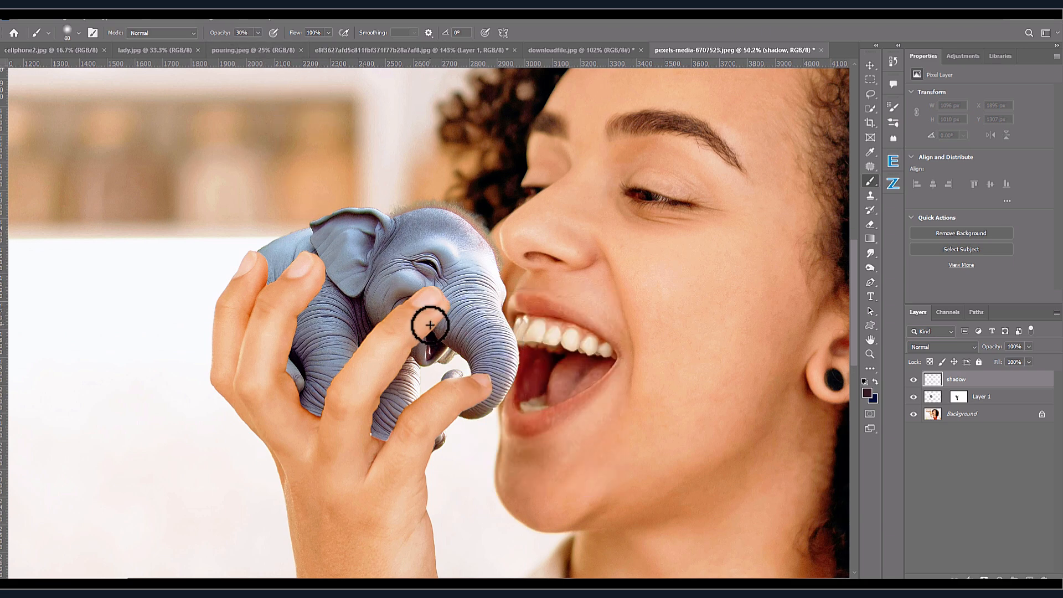
{"action": "key", "text": "bracketright"}
{"action": "key", "text": "bracketright"}
Step: Load Layer 1's mask as a selection and paint soft shadows on the elephant around the fingers on the shadow layer
{"action": "left_click_drag", "start_coordinate": [443, 313], "coordinate": [441, 312]}
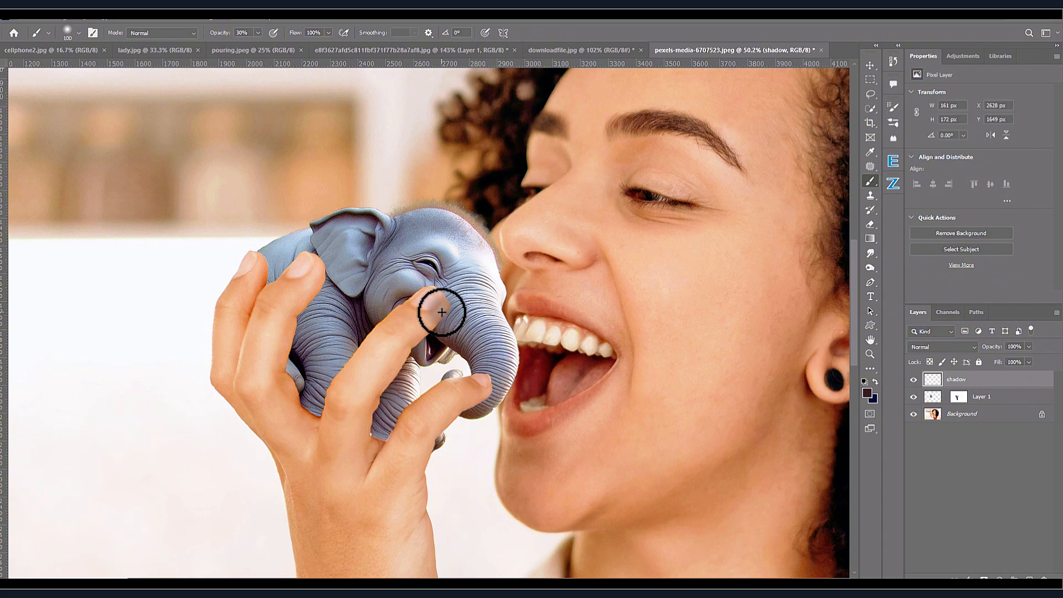
{"action": "left_click", "coordinate": [950, 393], "text": "ctrl"}
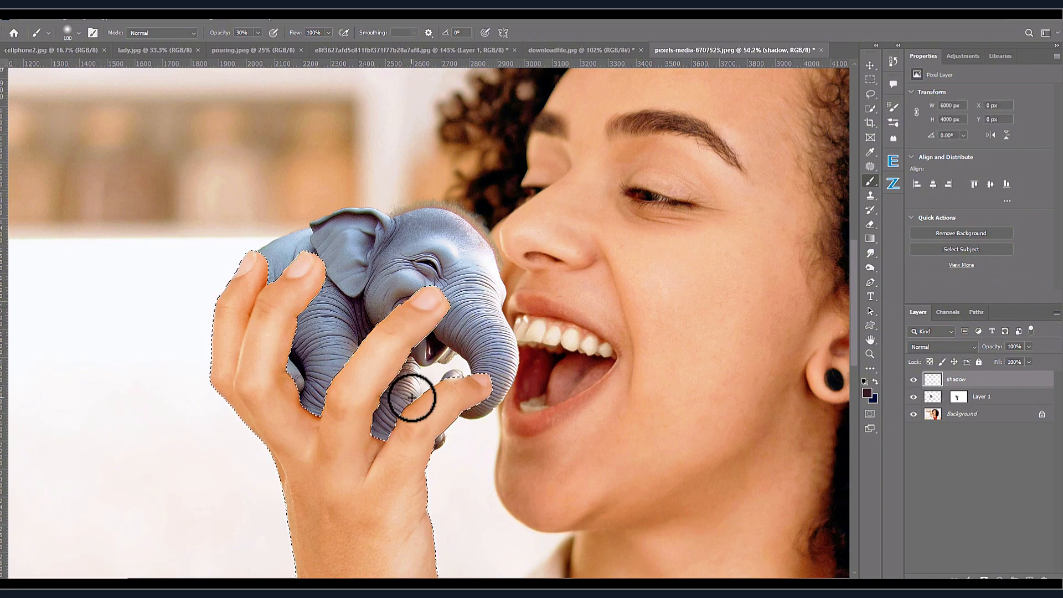
{"action": "mouse_move", "coordinate": [439, 434]}
{"action": "left_mouse_down"}
{"action": "mouse_move", "coordinate": [481, 376]}
{"action": "mouse_move", "coordinate": [489, 392]}
{"action": "mouse_move", "coordinate": [453, 380]}
{"action": "left_mouse_up"}
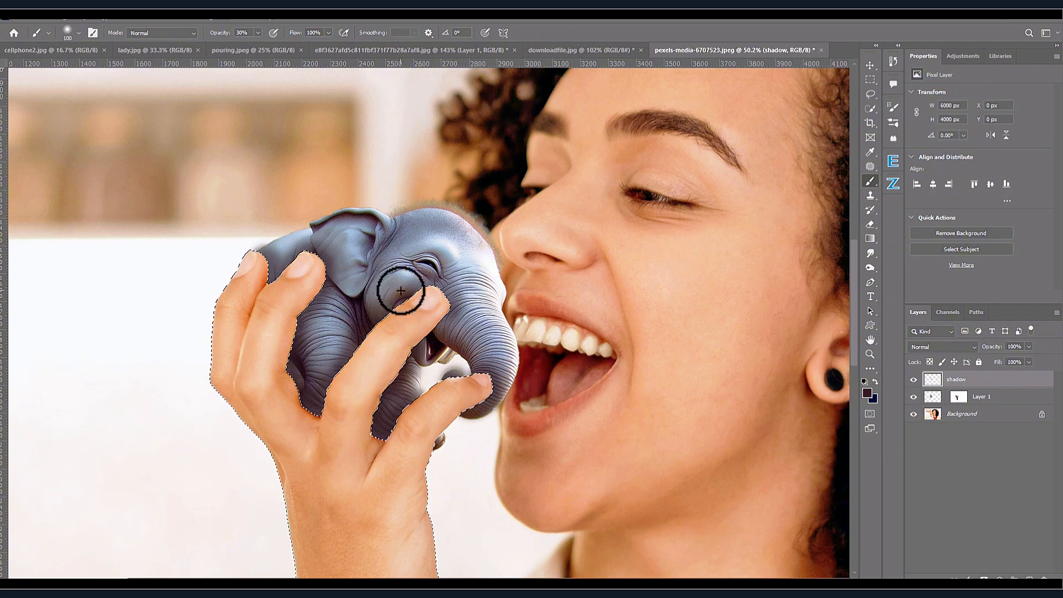
Step: Add a new layer directly above the Background layer and invert the selection to the hand
{"action": "left_click", "coordinate": [979, 414]}
{"action": "key", "text": "ctrl+shift+alt+n"}
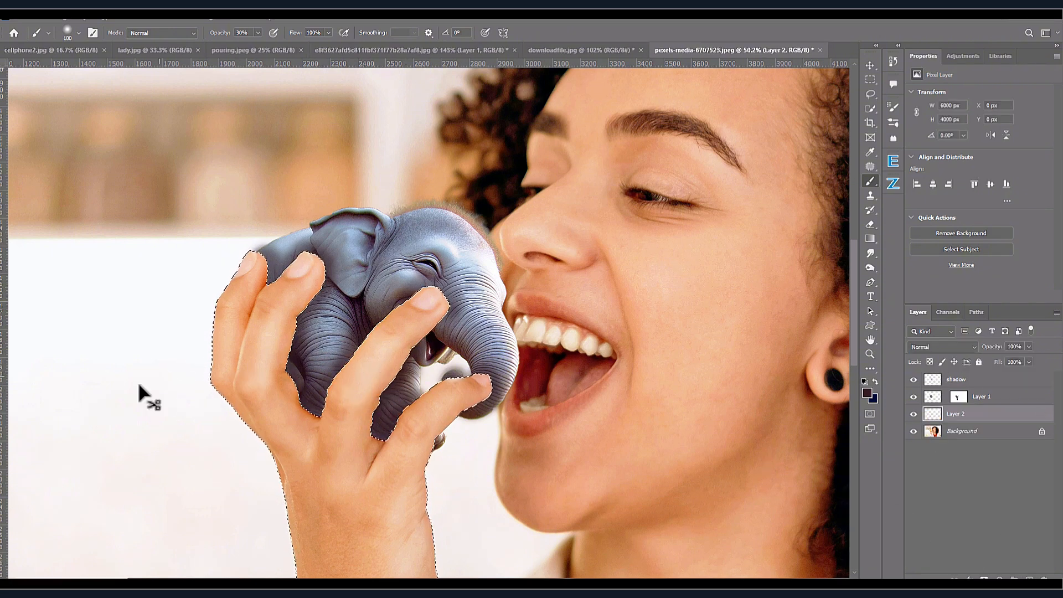
{"action": "left_click", "coordinate": [132, 18]}
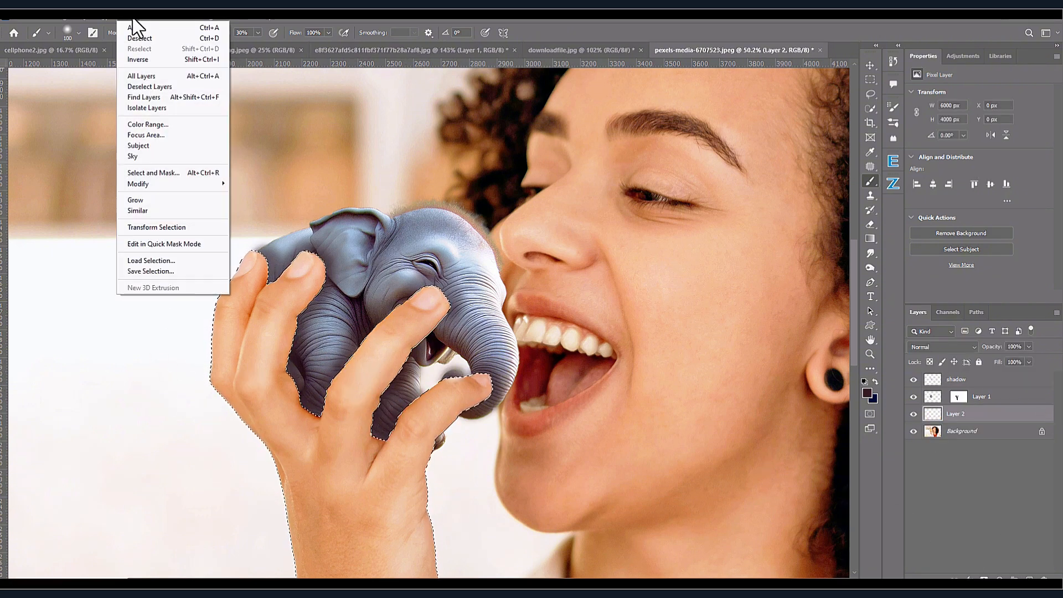
{"action": "left_click", "coordinate": [136, 59]}
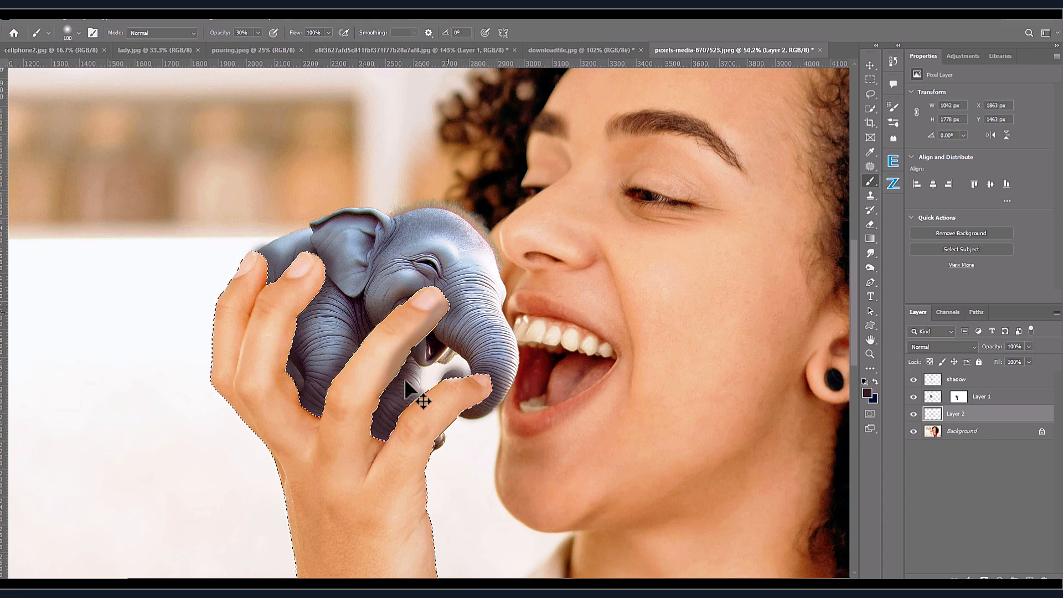
Step: Choose a dark red foreground colour and paint soft shadows on the hand around the elephant with an 80 px brush on Layer 2
{"action": "left_click", "coordinate": [867, 392]}
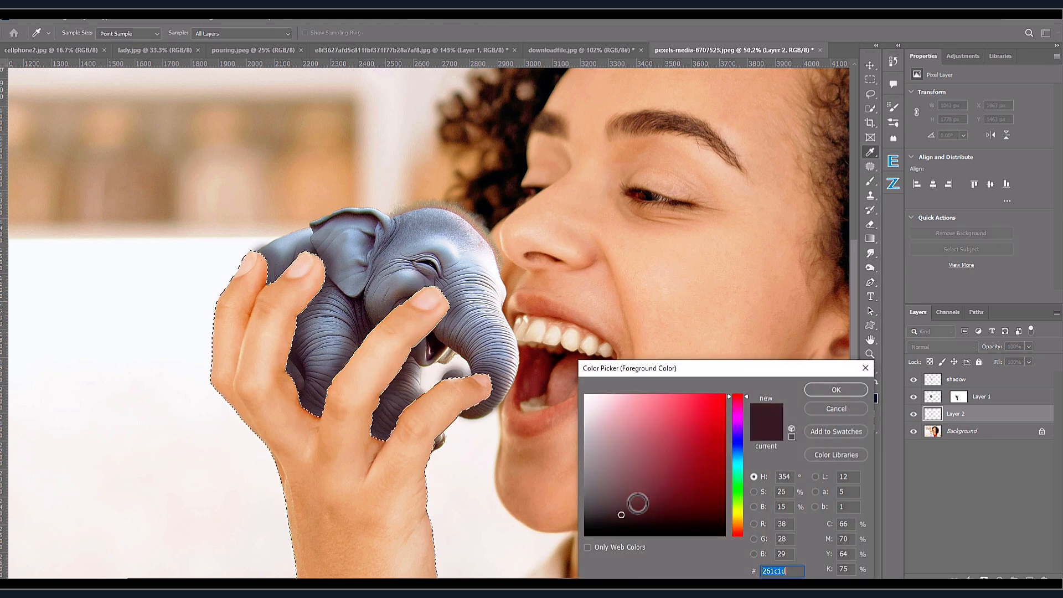
{"action": "left_click", "coordinate": [674, 504]}
{"action": "left_click", "coordinate": [836, 390]}
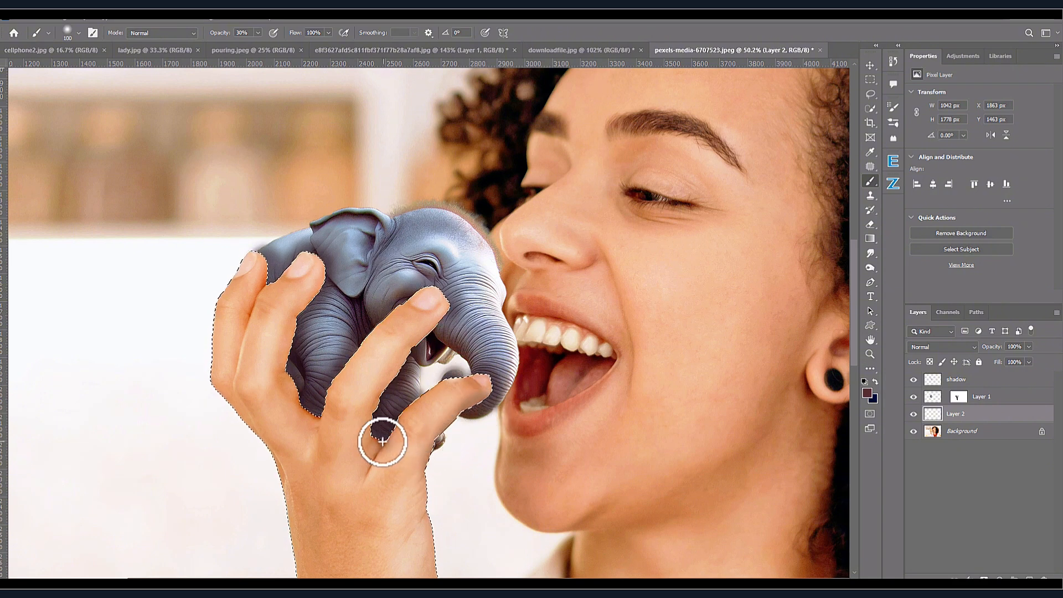
{"action": "key", "text": "bracketleft"}
{"action": "key", "text": "bracketleft"}
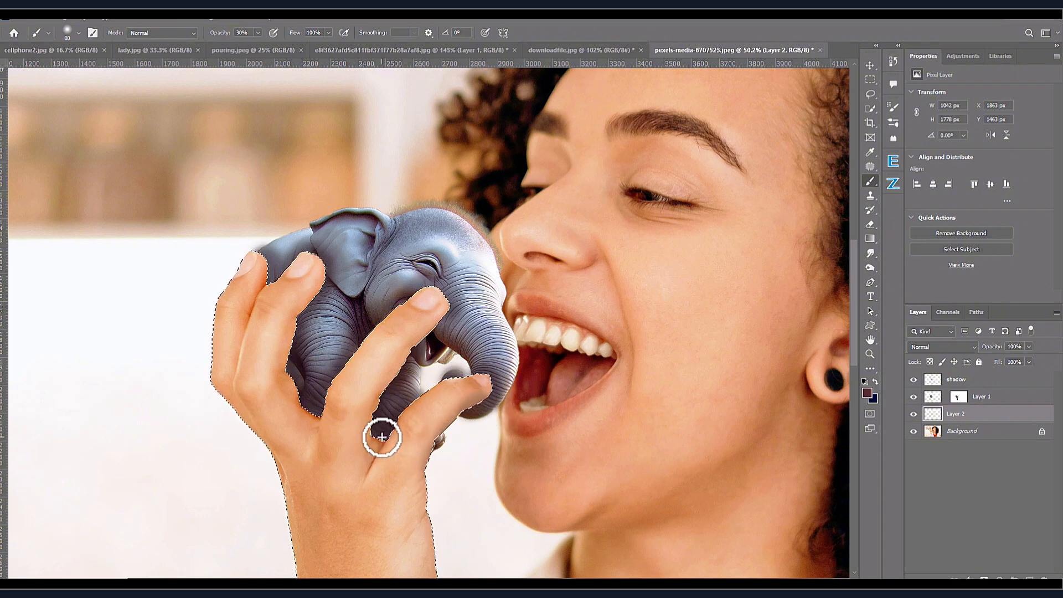
{"action": "left_click_drag", "start_coordinate": [377, 439], "coordinate": [378, 410]}
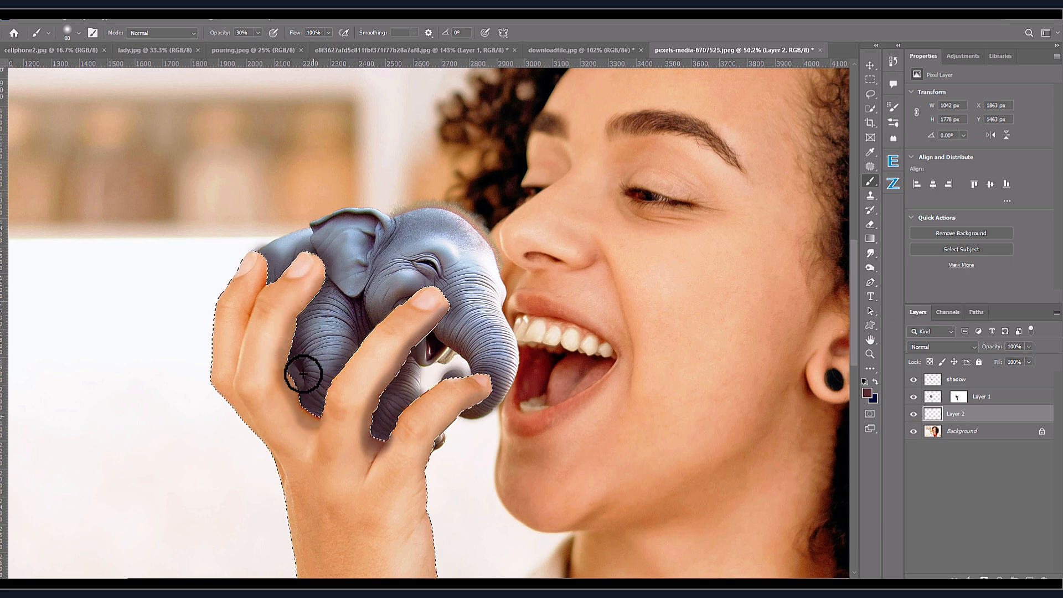
Step: Deselect the hand and paint a soft shadow over the nose and mouth on Layer 2 with a 250 px brush at 40% opacity
{"action": "key", "text": "4"}
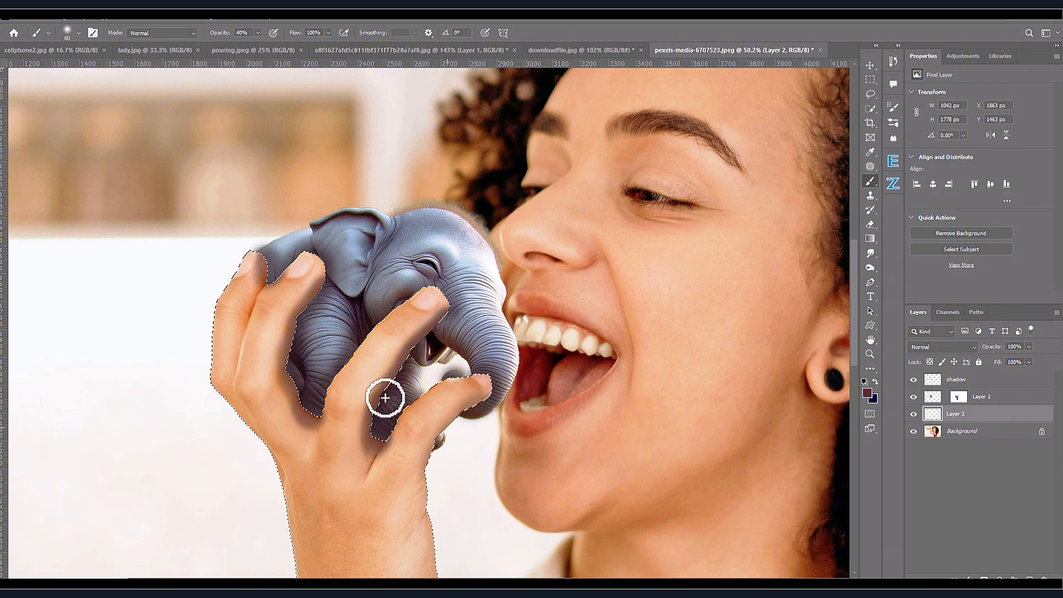
{"action": "key", "text": "bracketright"}
{"action": "key", "text": "bracketright"}
{"action": "key", "text": "bracketright"}
{"action": "key", "text": "bracketright"}
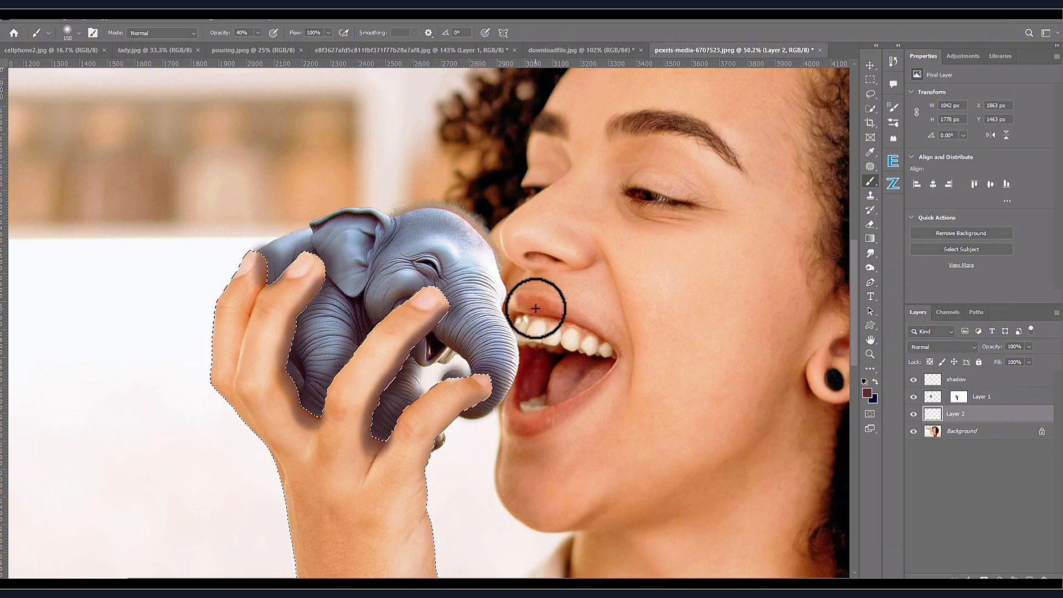
{"action": "key", "text": "ctrl+d"}
{"action": "scroll", "coordinate": [532, 313], "scroll_direction": "down", "scroll_amount": 2}
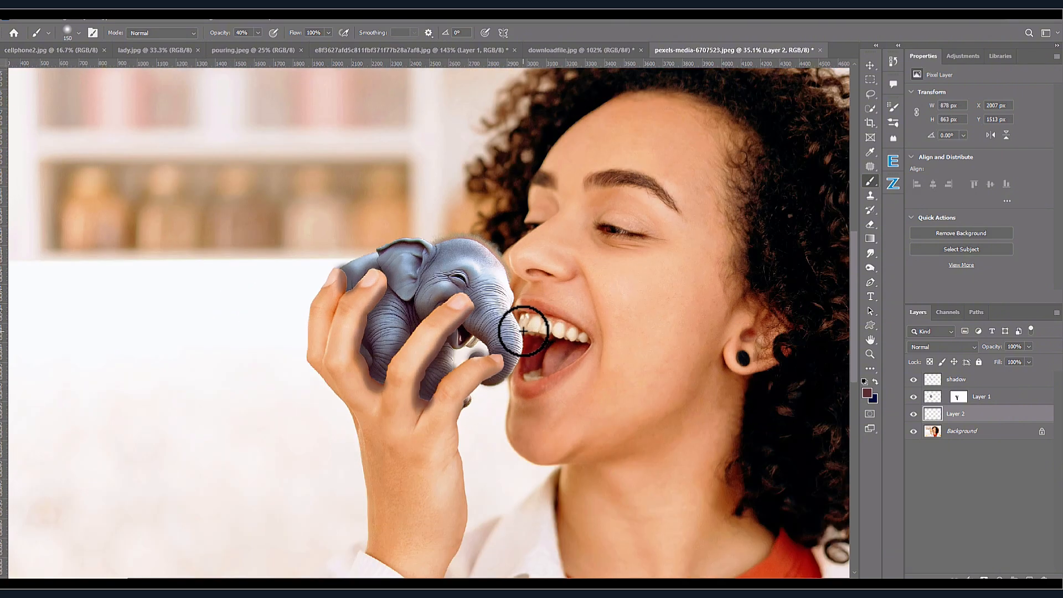
{"action": "key", "text": "bracketright"}
{"action": "key", "text": "bracketright"}
{"action": "key", "text": "bracketright"}
{"action": "mouse_move", "coordinate": [523, 264]}
{"action": "left_mouse_down"}
{"action": "mouse_move", "coordinate": [528, 389]}
{"action": "mouse_move", "coordinate": [554, 365]}
{"action": "mouse_move", "coordinate": [549, 296]}
{"action": "mouse_move", "coordinate": [560, 323]}
{"action": "mouse_move", "coordinate": [563, 304]}
{"action": "mouse_move", "coordinate": [524, 382]}
{"action": "mouse_move", "coordinate": [547, 340]}
{"action": "left_mouse_up"}
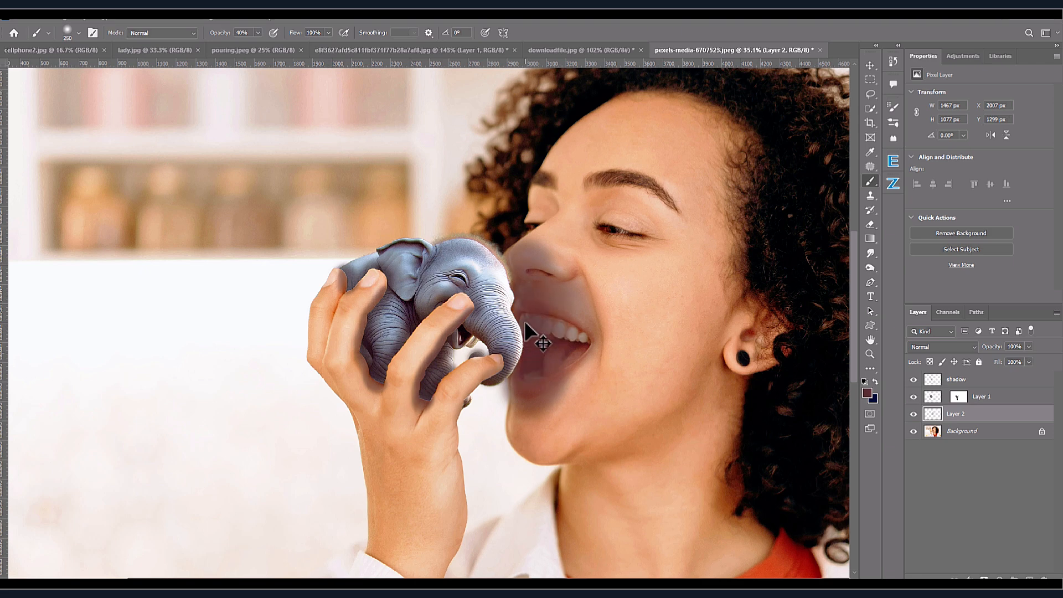
Step: Soften the shadows on Layer 2 with a Gaussian Blur of 20.8 pixels
{"action": "scroll", "coordinate": [567, 304], "scroll_direction": "down", "scroll_amount": 2}
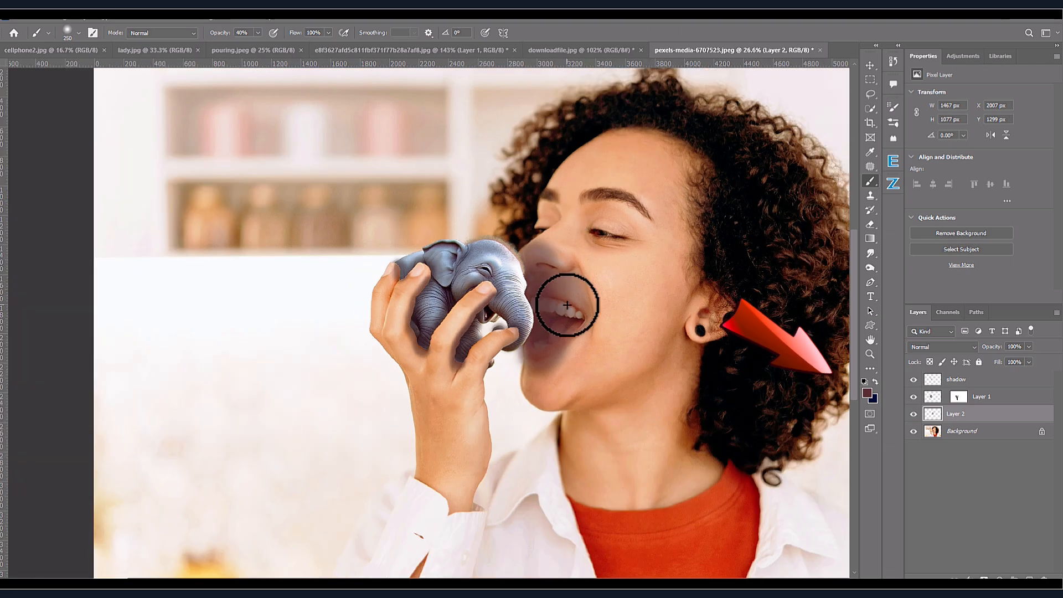
{"action": "scroll", "coordinate": [567, 305], "scroll_direction": "down", "scroll_amount": 1}
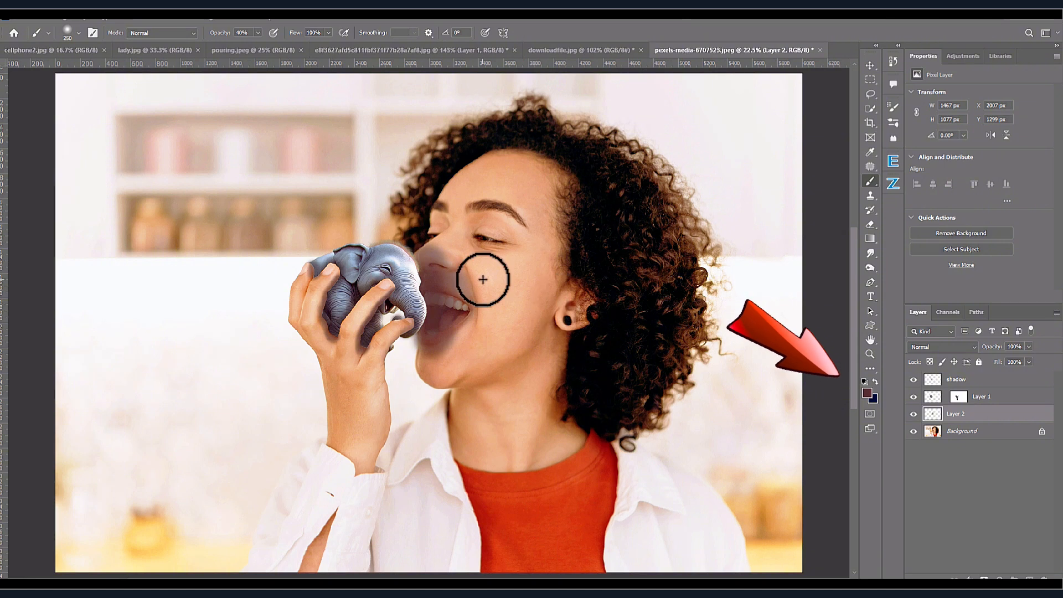
{"action": "left_click", "coordinate": [169, 16]}
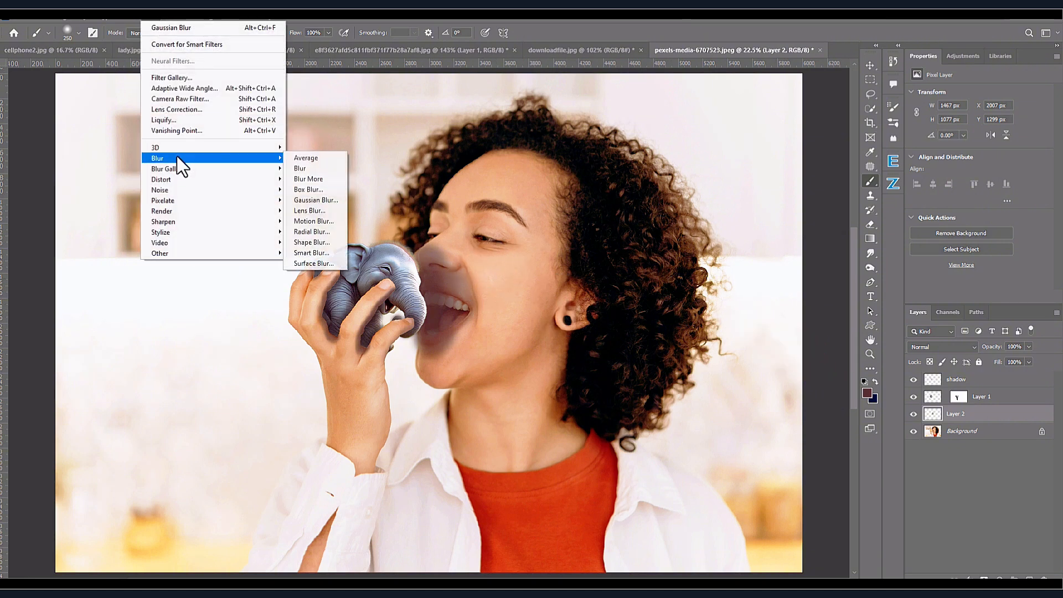
{"action": "left_click", "coordinate": [305, 200]}
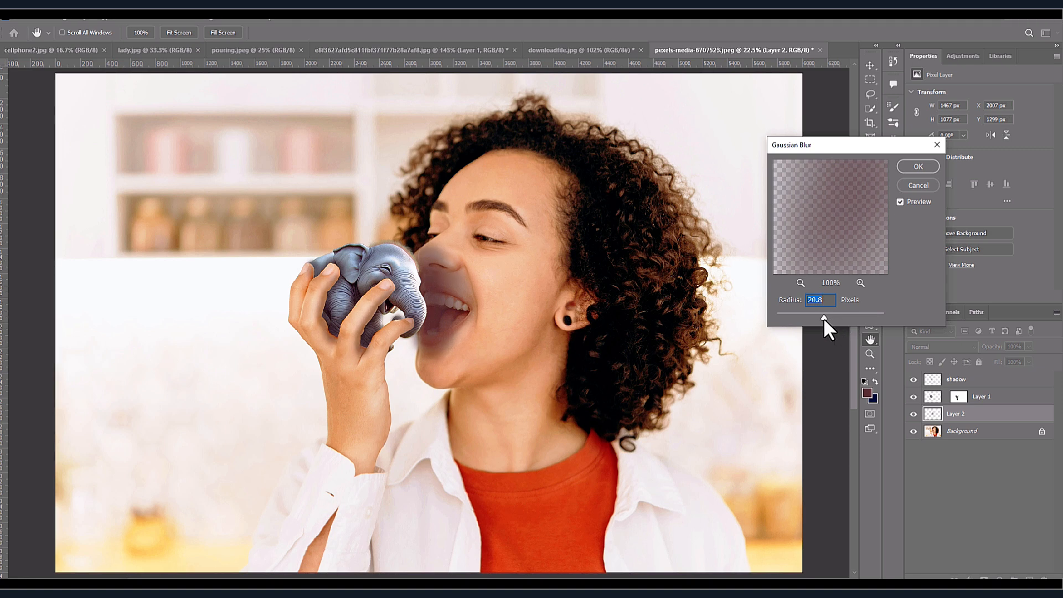
{"action": "left_click", "coordinate": [918, 166]}
Step: Apply a Gaussian Blur with a 13-pixel radius to the shadow layer
{"action": "left_click", "coordinate": [921, 380]}
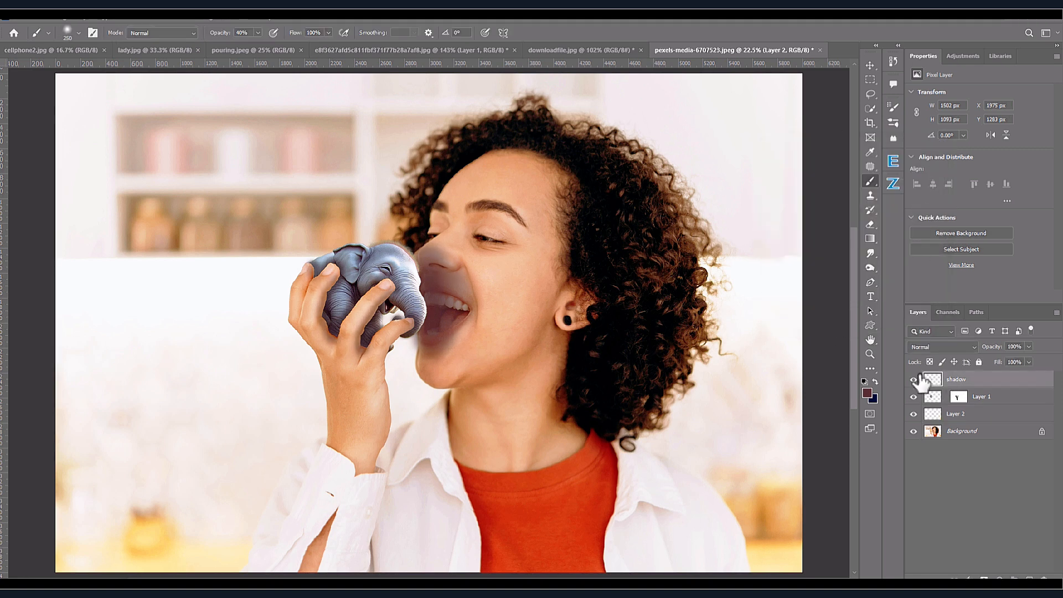
{"action": "left_click", "coordinate": [166, 14]}
{"action": "mouse_move", "coordinate": [167, 158]}
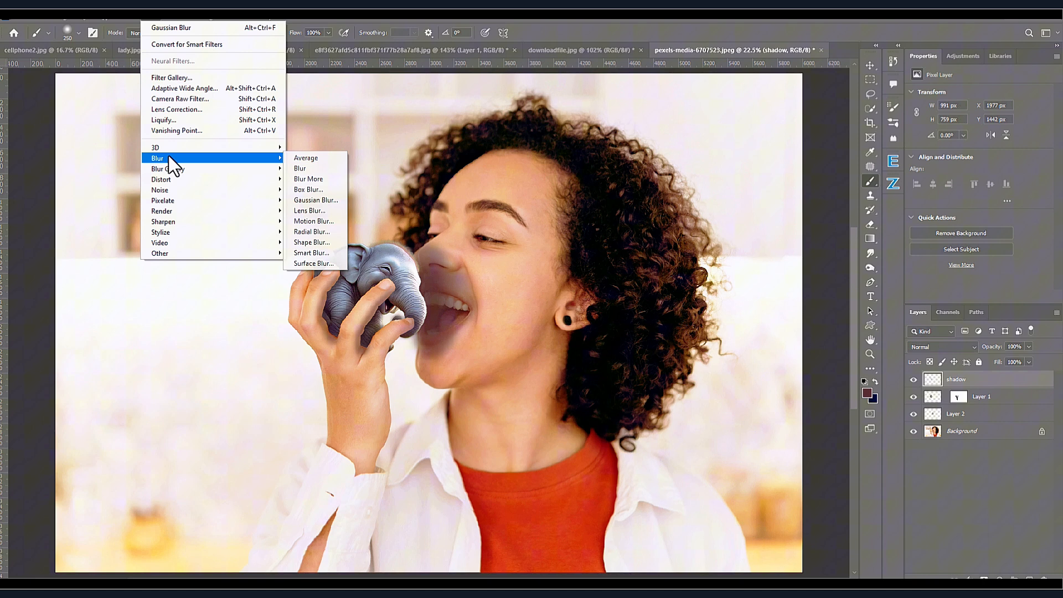
{"action": "left_click", "coordinate": [307, 199]}
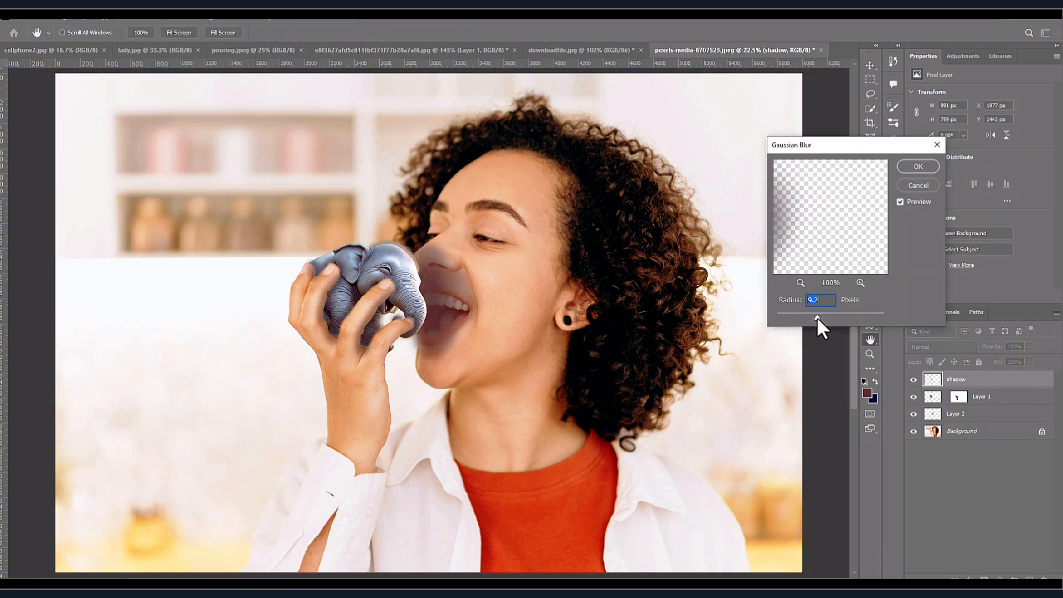
{"action": "mouse_move", "coordinate": [817, 318]}
{"action": "left_mouse_down"}
{"action": "mouse_move", "coordinate": [781, 317]}
{"action": "mouse_move", "coordinate": [822, 318]}
{"action": "left_mouse_up"}
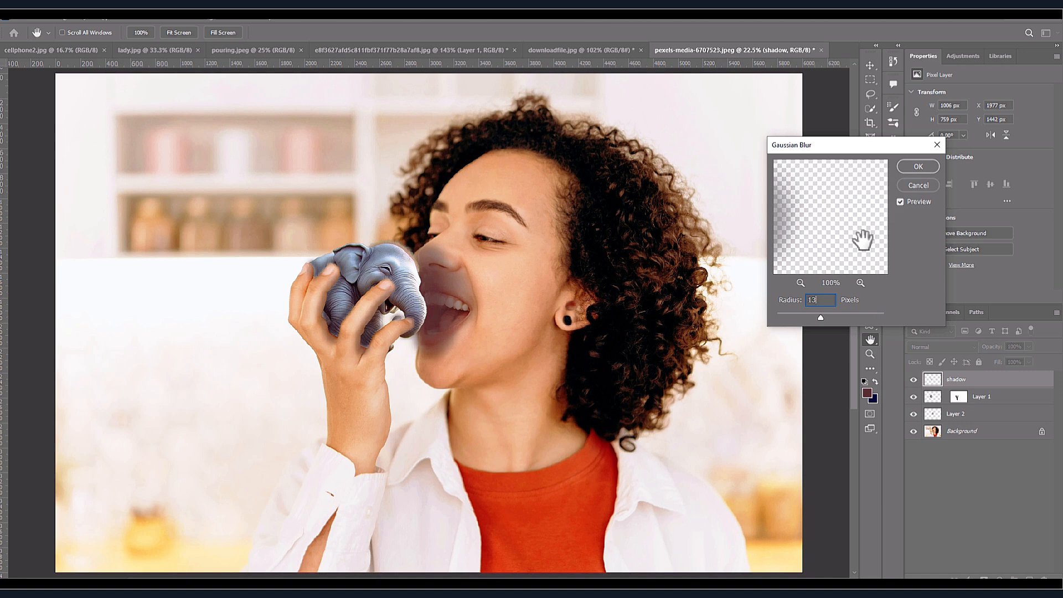
{"action": "left_click", "coordinate": [908, 170]}
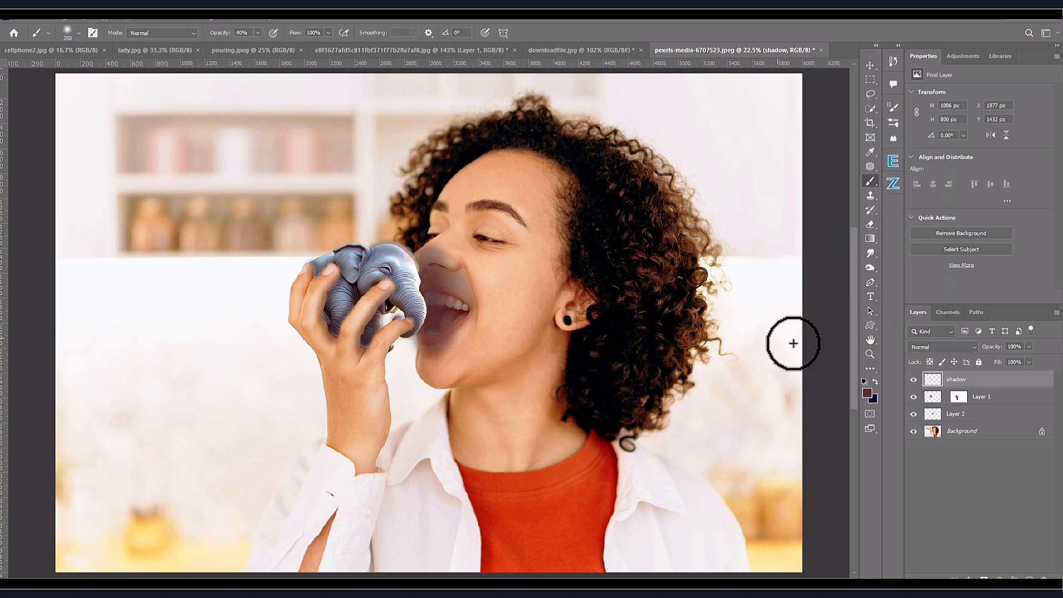
Step: Add a Color Balance adjustment clipped to Layer 1 and shift the elephant's midtones slightly toward yellow
{"action": "left_click", "coordinate": [934, 395]}
{"action": "left_click", "coordinate": [1000, 579]}
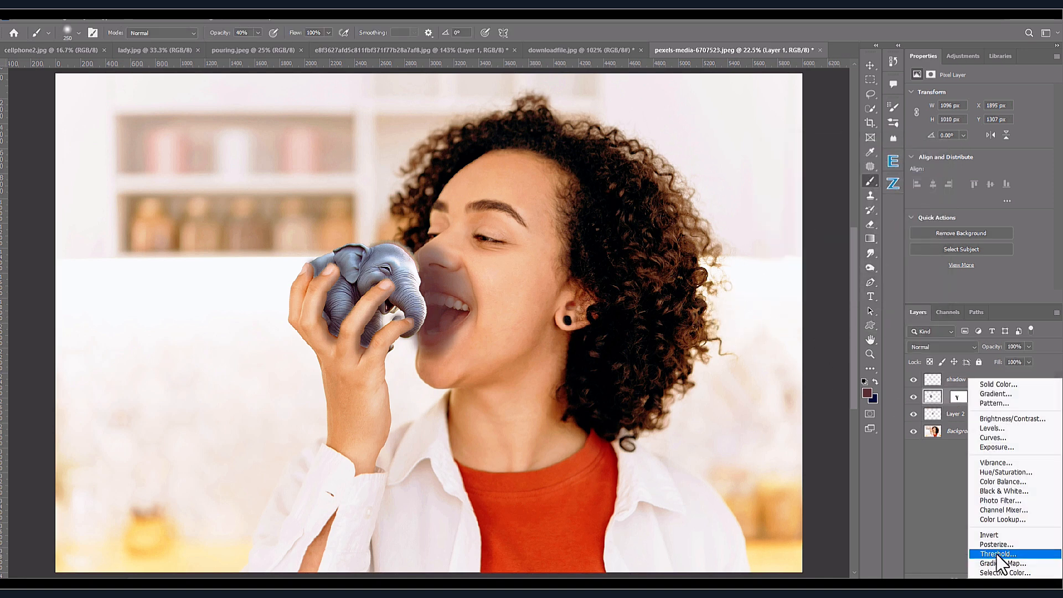
{"action": "left_click", "coordinate": [1002, 482]}
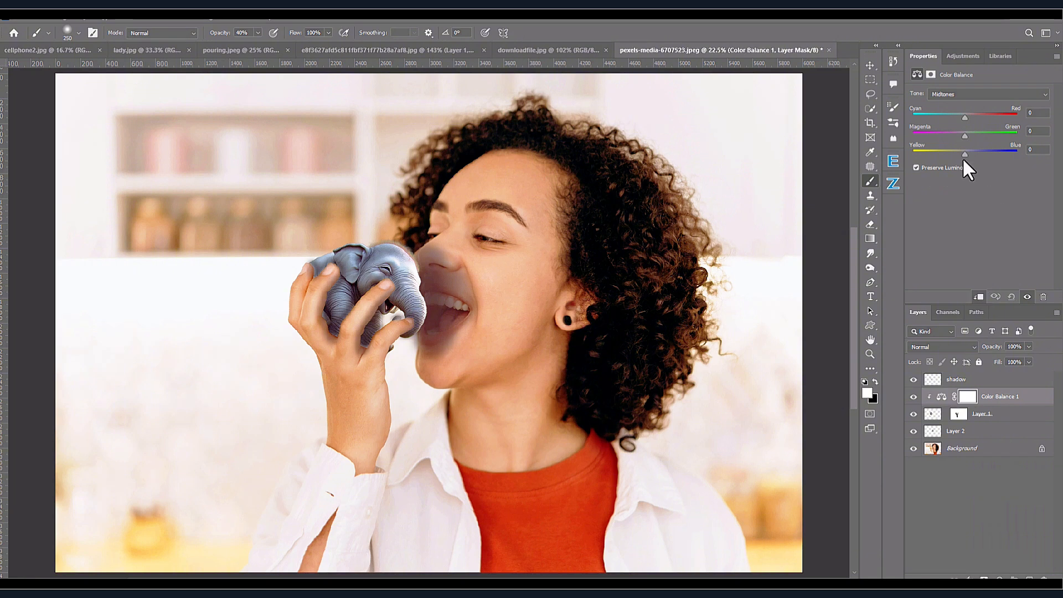
{"action": "left_click_drag", "start_coordinate": [964, 151], "coordinate": [962, 154]}
{"action": "mouse_move", "coordinate": [958, 119]}
{"action": "left_mouse_down"}
{"action": "mouse_move", "coordinate": [972, 118]}
{"action": "mouse_move", "coordinate": [960, 135]}
{"action": "left_mouse_up"}
Step: Add a clipped Color Balance adjustment above the Background with midtones at Cyan/Red -14, Magenta/Green +11 and Yellow/Blue +40
{"action": "left_click", "coordinate": [939, 452]}
{"action": "left_click", "coordinate": [1000, 578]}
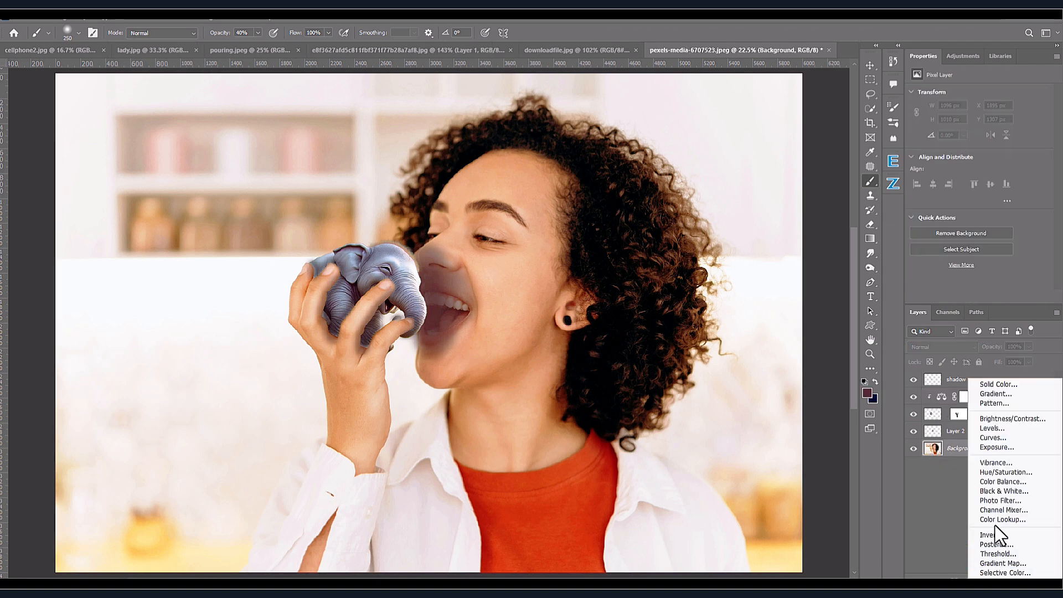
{"action": "left_click", "coordinate": [1004, 481]}
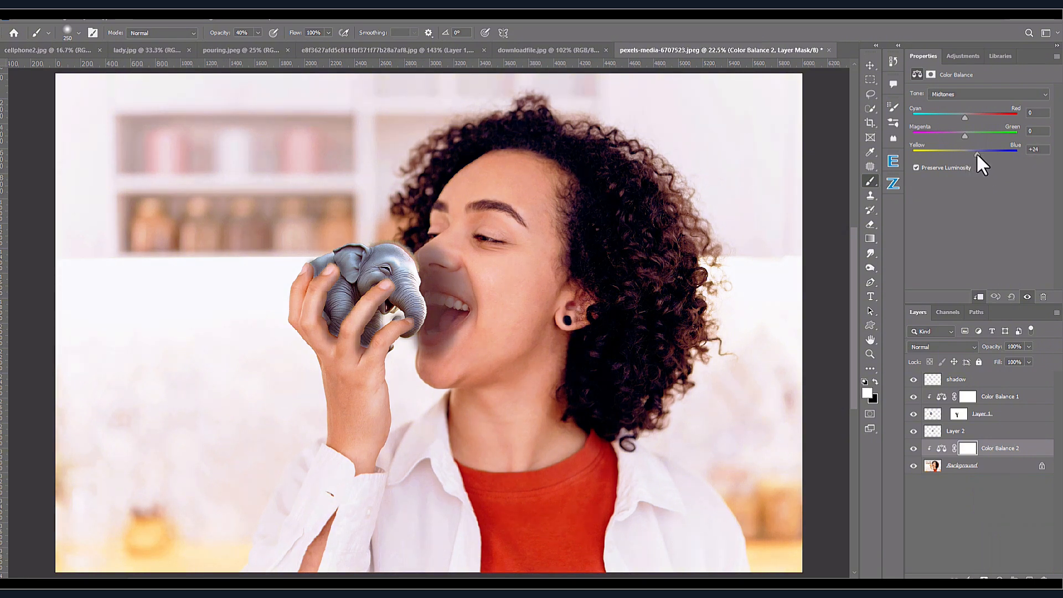
{"action": "left_click_drag", "start_coordinate": [978, 156], "coordinate": [985, 153]}
{"action": "mouse_move", "coordinate": [963, 118]}
{"action": "left_mouse_down"}
{"action": "mouse_move", "coordinate": [950, 118]}
{"action": "mouse_move", "coordinate": [970, 137]}
{"action": "left_mouse_up"}
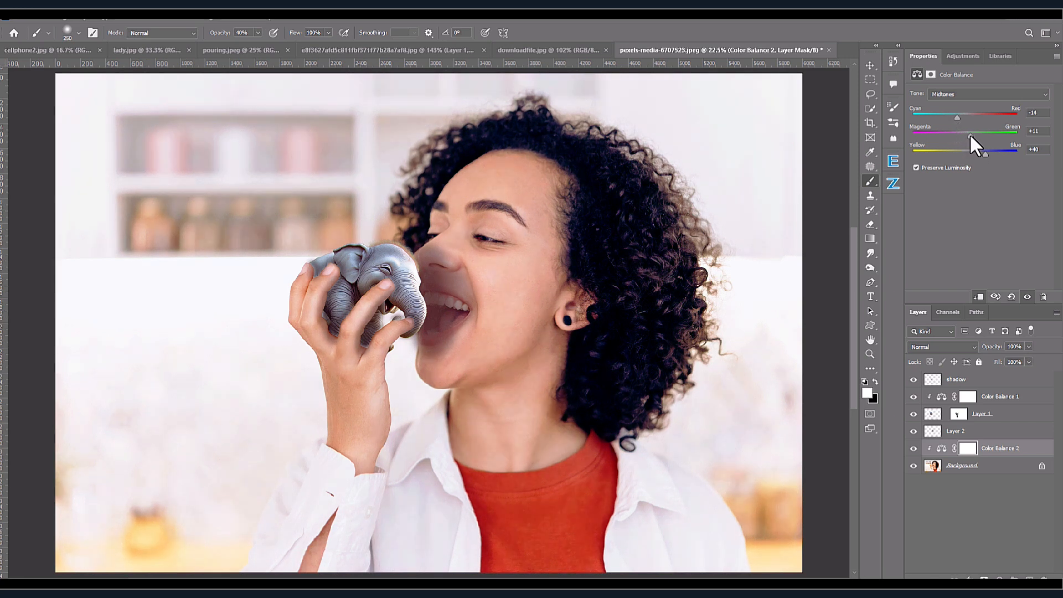
Step: Add a Brightness/Contrast adjustment above the shadow layer with brightness 4 and contrast 36
{"action": "left_click", "coordinate": [963, 388]}
{"action": "left_click", "coordinate": [999, 578]}
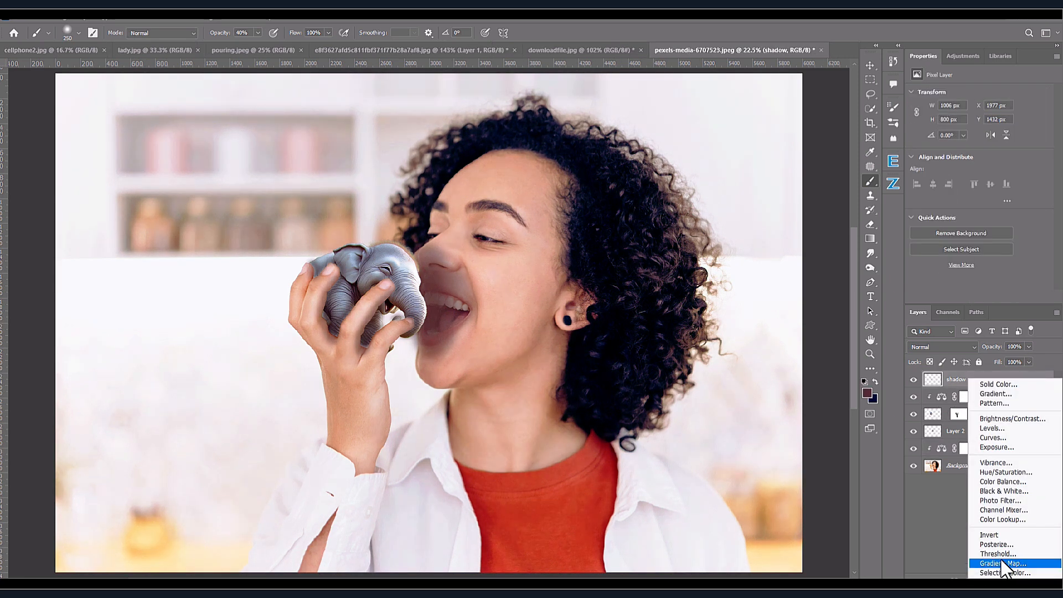
{"action": "left_click", "coordinate": [1011, 419]}
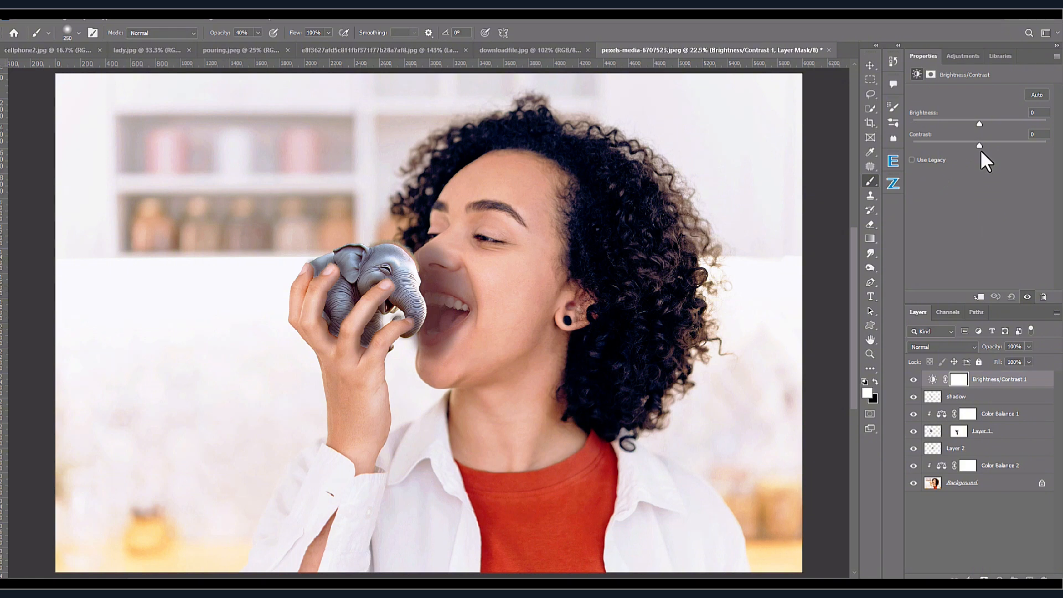
{"action": "left_click_drag", "start_coordinate": [980, 145], "coordinate": [1010, 144]}
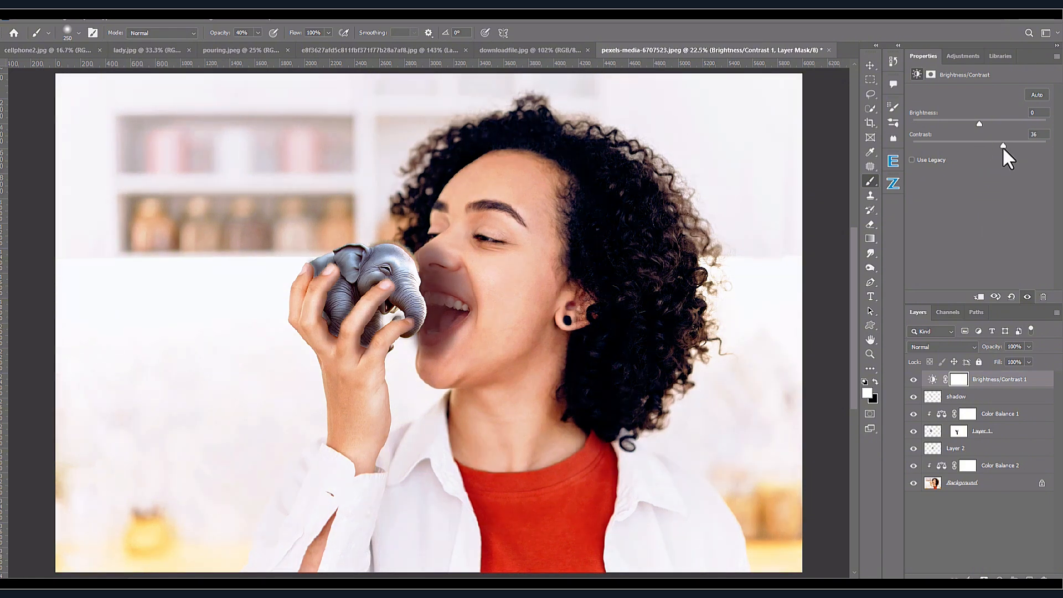
{"action": "left_click_drag", "start_coordinate": [977, 122], "coordinate": [980, 122]}
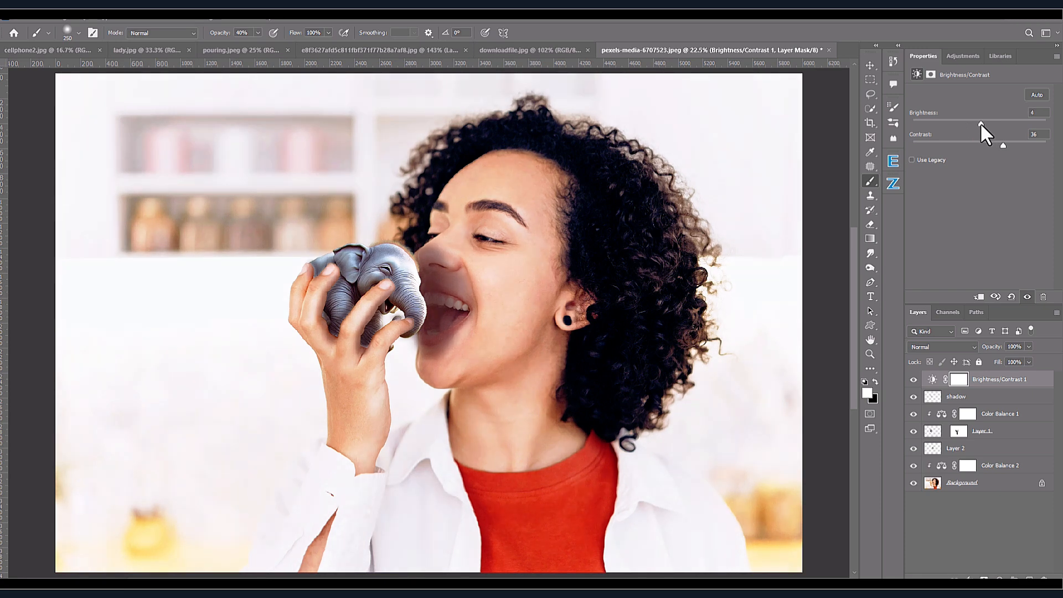